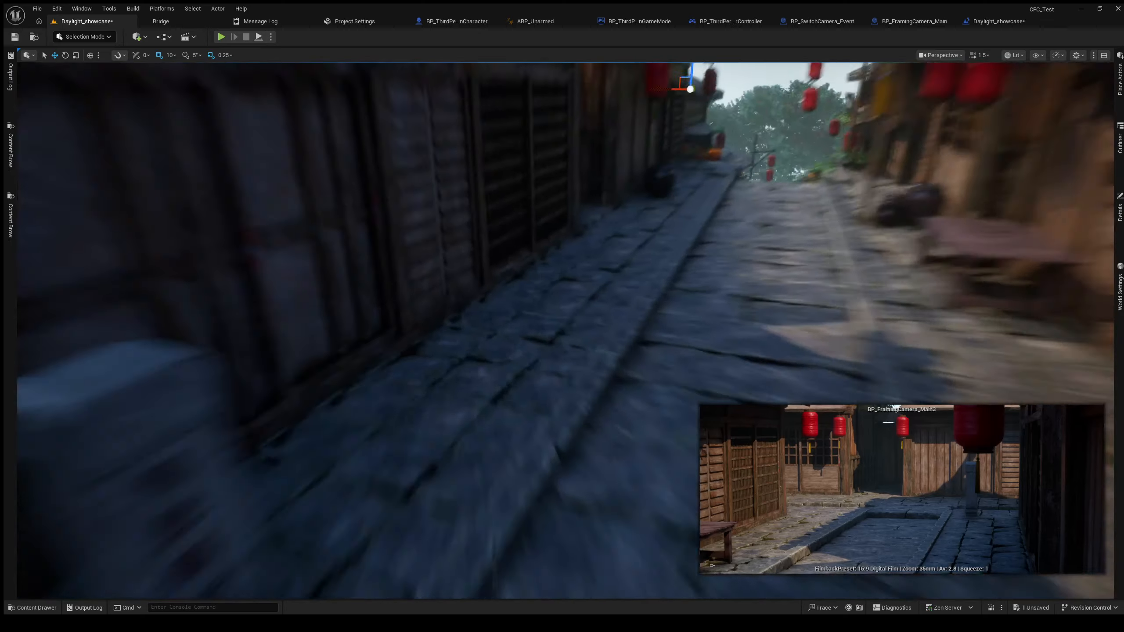
Save the Daylight_showcase level and play-test it in the editor.
{"action": "scroll", "coordinate": [566, 331], "scroll_direction": "down", "scroll_amount": 1}
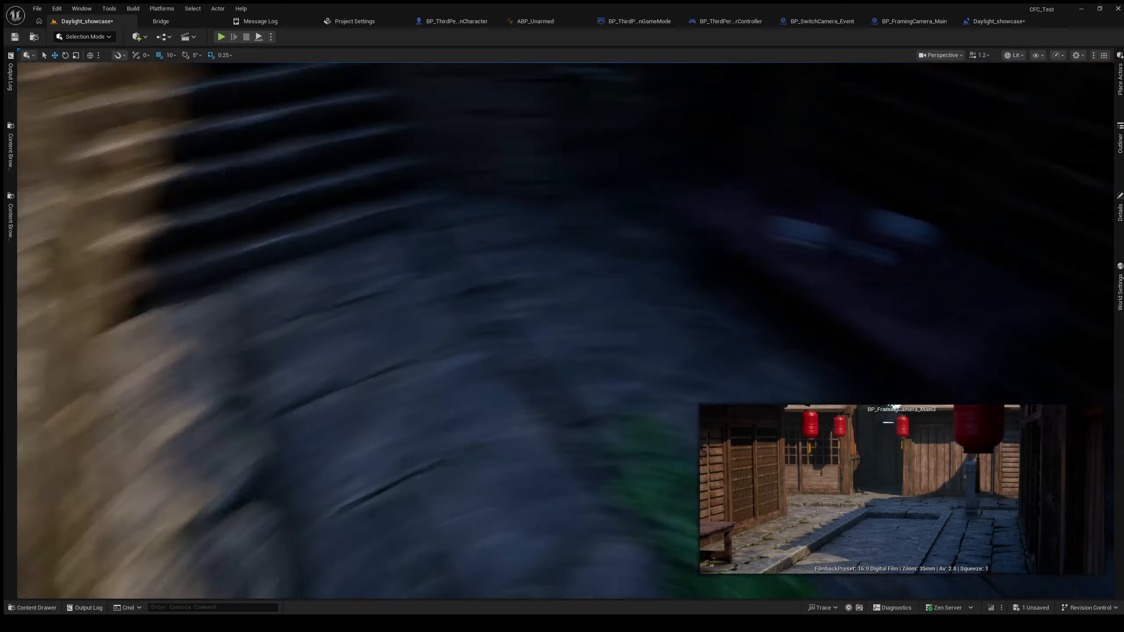
{"action": "key", "text": "ctrl+s"}
{"action": "right_click_drag", "start_coordinate": [630, 355], "coordinate": [664, 337]}
{"action": "key", "text": "w"}
{"action": "scroll", "coordinate": [566, 330], "scroll_direction": "up", "scroll_amount": 2}
{"action": "key", "text": "s"}
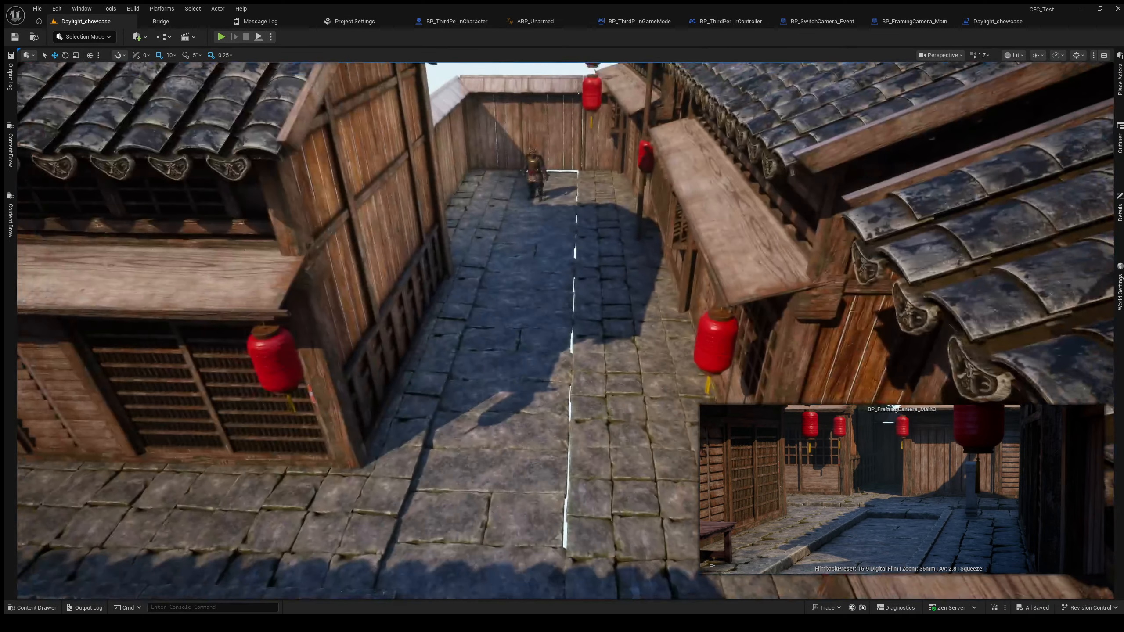
{"action": "left_click", "coordinate": [220, 37]}
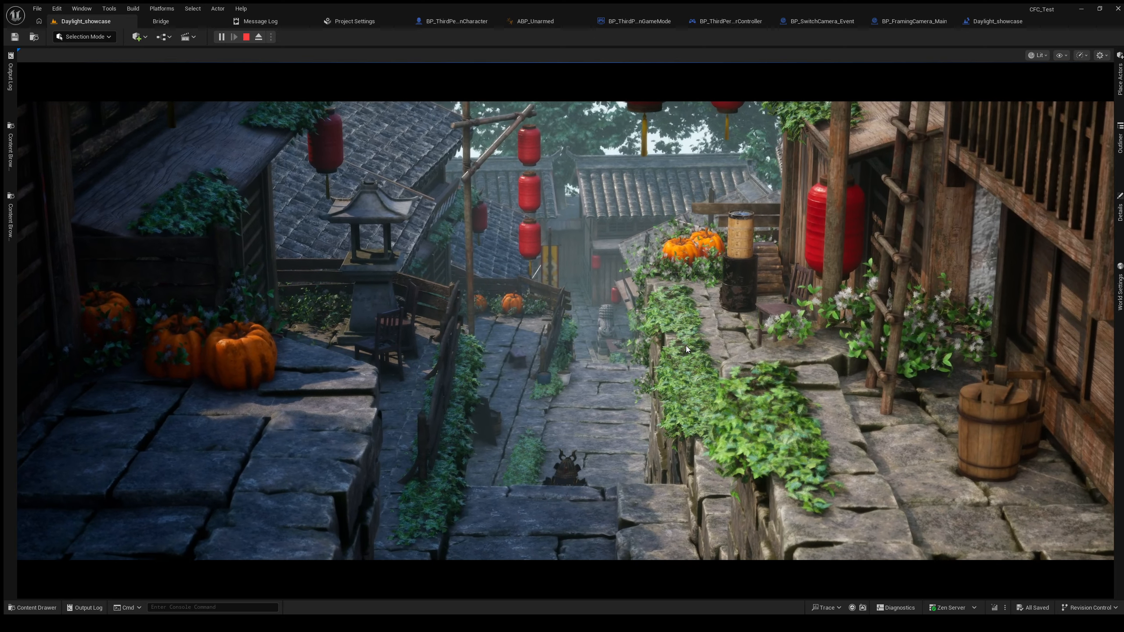
{"action": "key", "text": "Escape"}
Set both the Follow X and Follow Y Distance Factors of BP_FramingCamera_Main4, near the courtyard's far wall, to 0.7.
{"action": "right_click_drag", "start_coordinate": [593, 314], "coordinate": [459, 294]}
{"action": "key", "text": "g"}
{"action": "key", "text": "s"}
{"action": "left_click", "coordinate": [482, 236]}
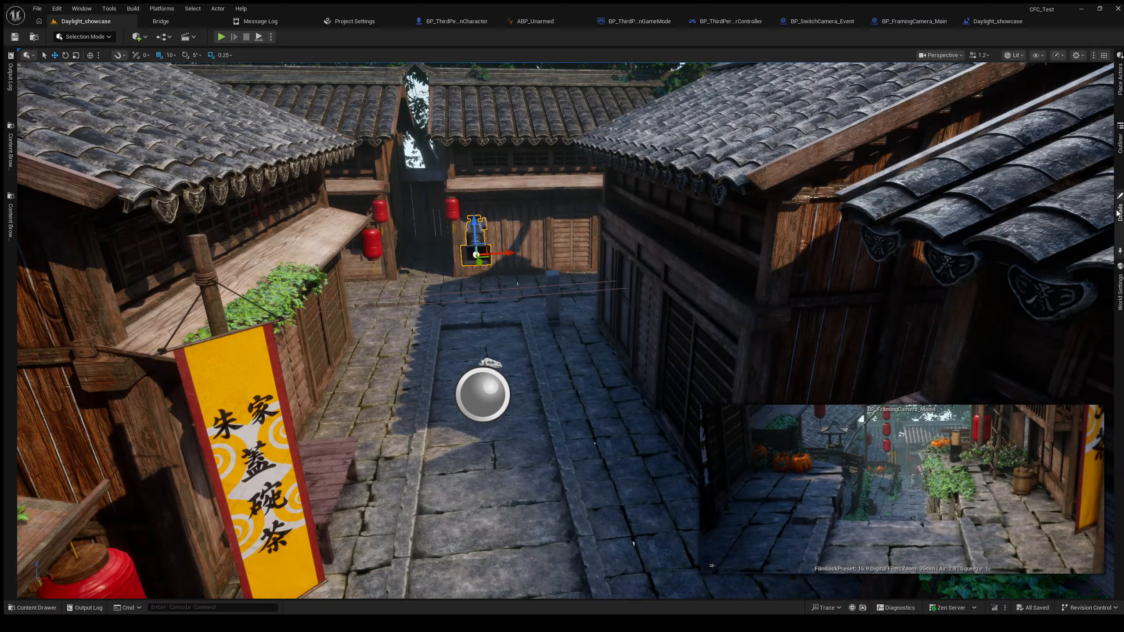
{"action": "left_click", "coordinate": [1121, 211]}
{"action": "left_click", "coordinate": [947, 158]}
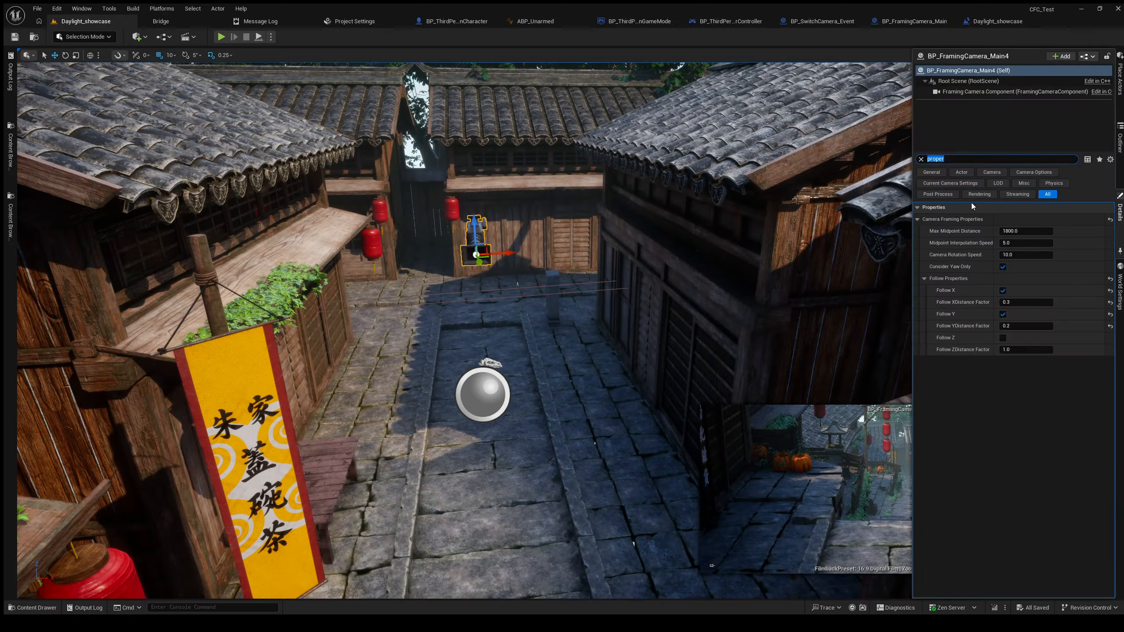
{"action": "left_click", "coordinate": [1014, 230]}
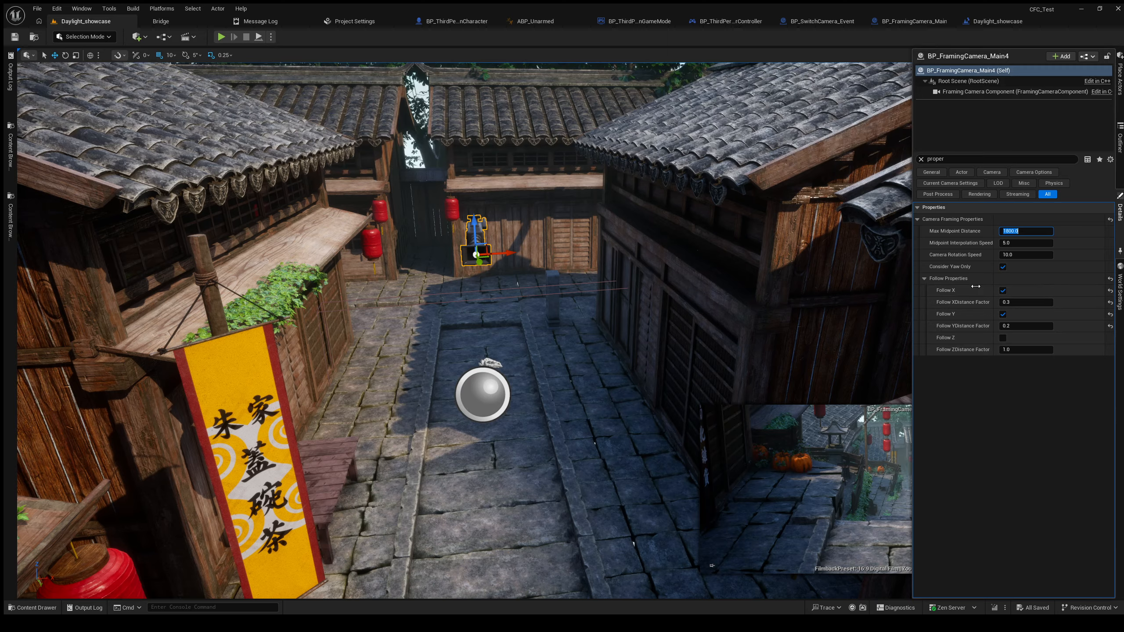
{"action": "left_click", "coordinate": [1018, 304]}
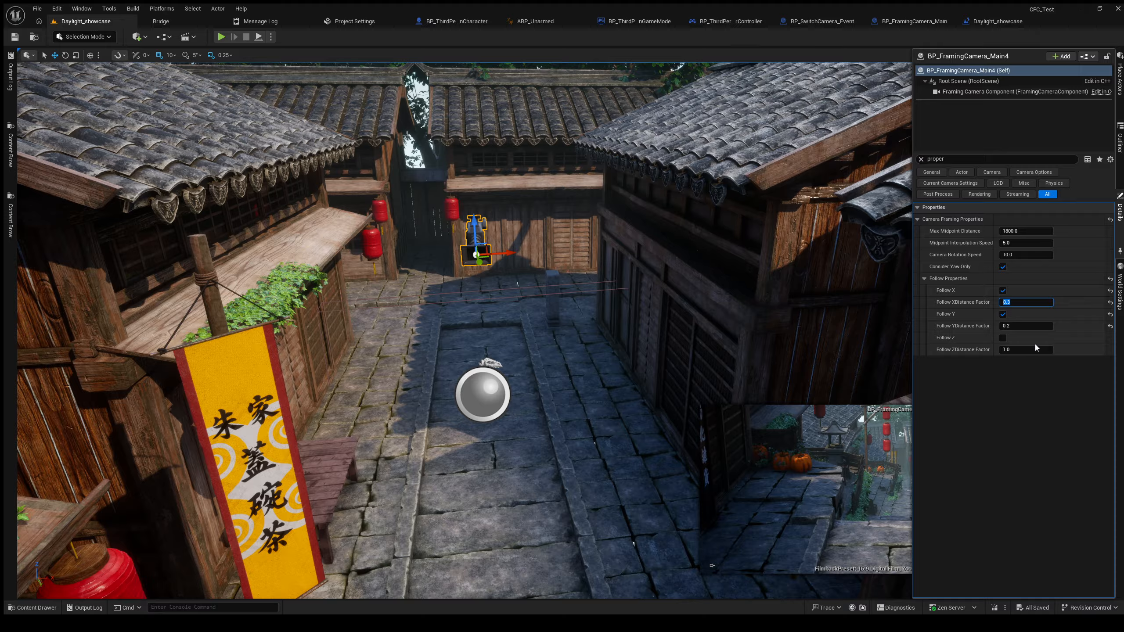
{"action": "type", "text": "0.7"}
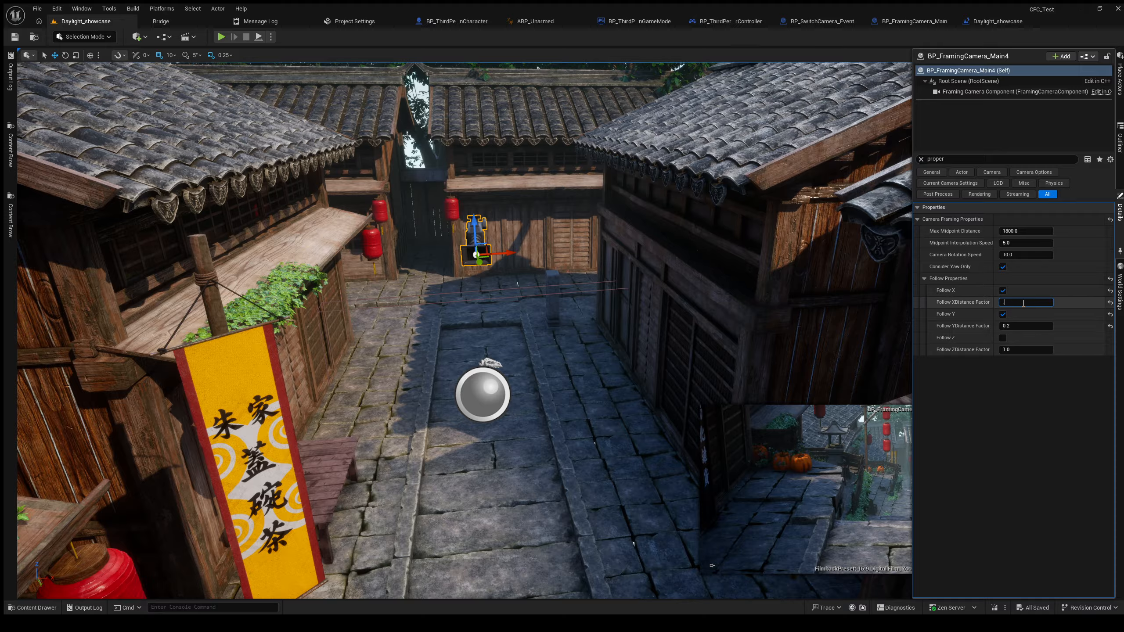
{"action": "key", "text": "Tab"}
{"action": "type", "text": "0.7"}
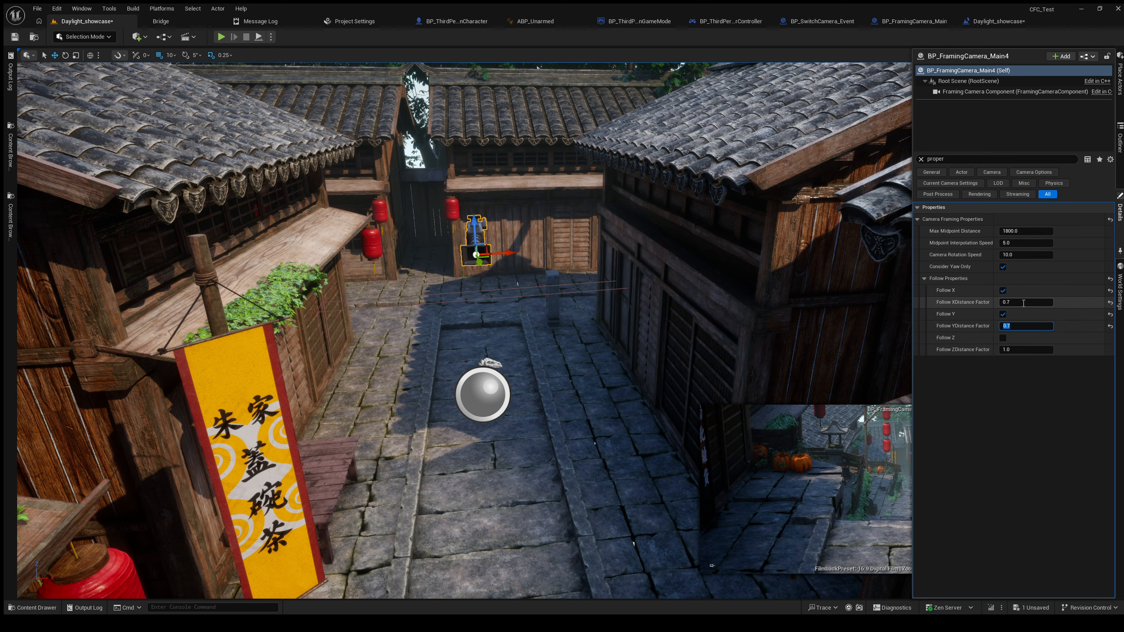
{"action": "key", "text": "Return"}
Play-test the level, walking the samurai through the alley and courtyard to check how the framing cameras follow.
{"action": "left_click", "coordinate": [224, 39]}
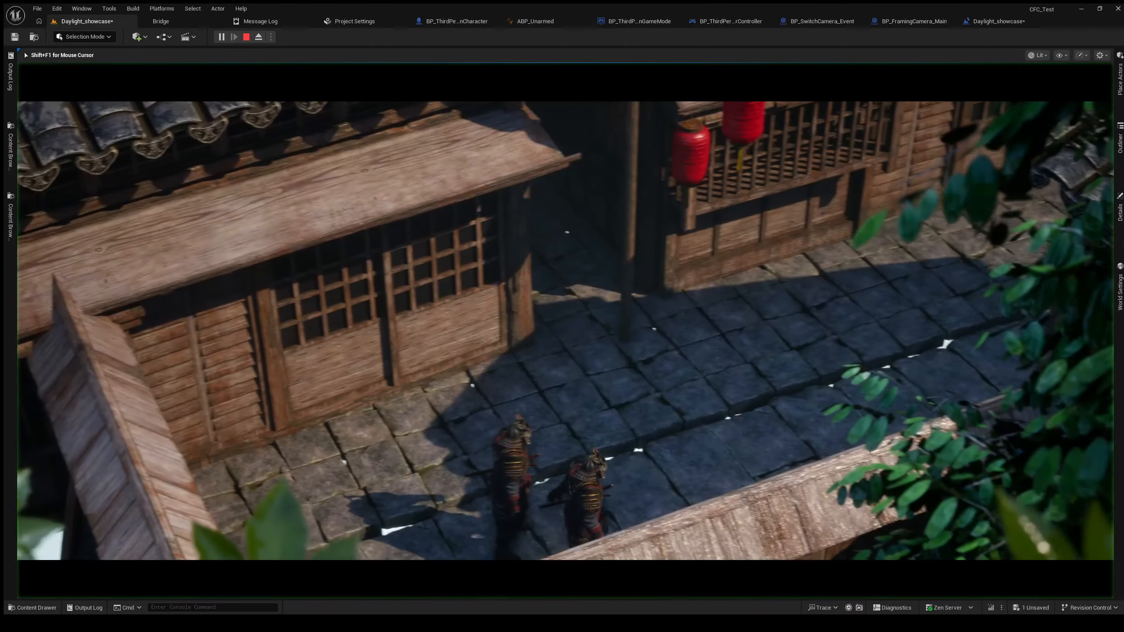
{"action": "key", "text": "w"}
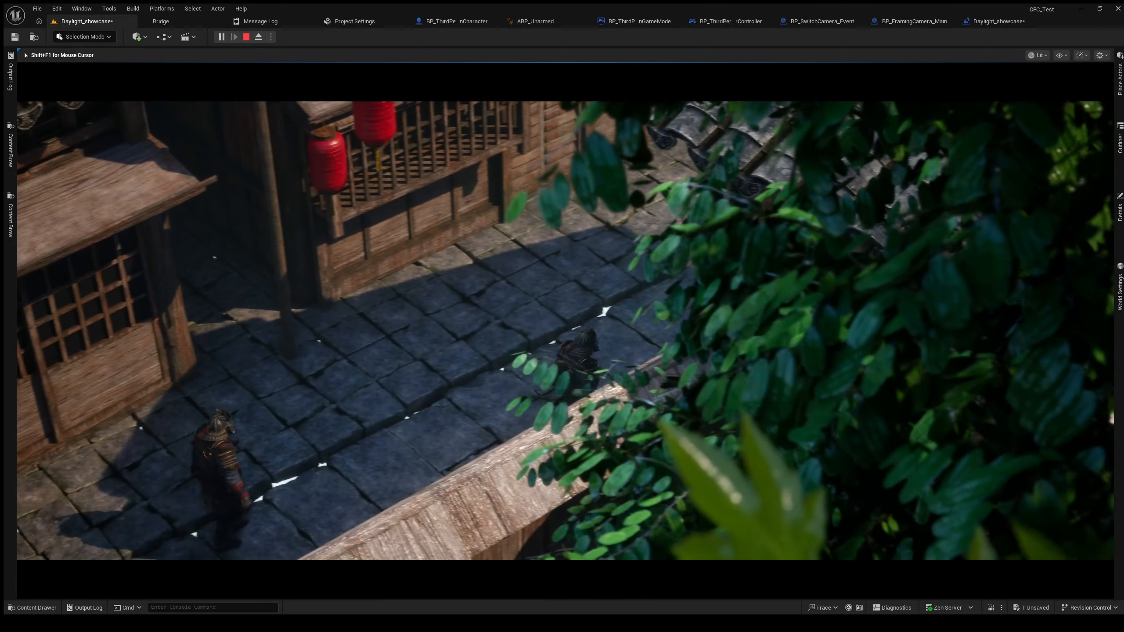
{"action": "key", "text": "w"}
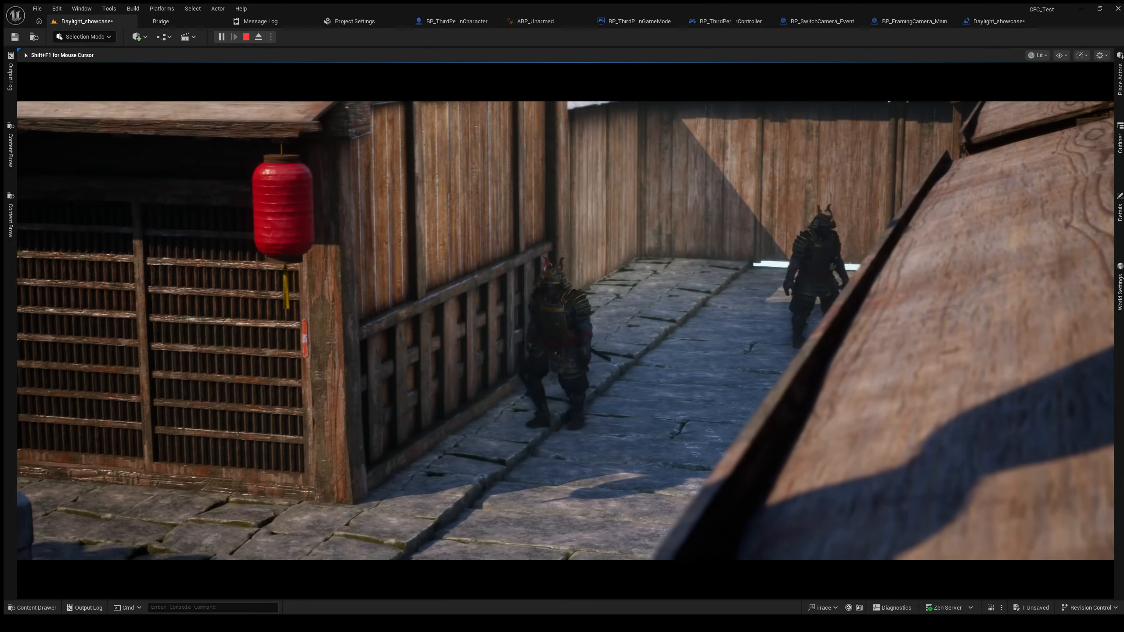
{"action": "key", "text": "w"}
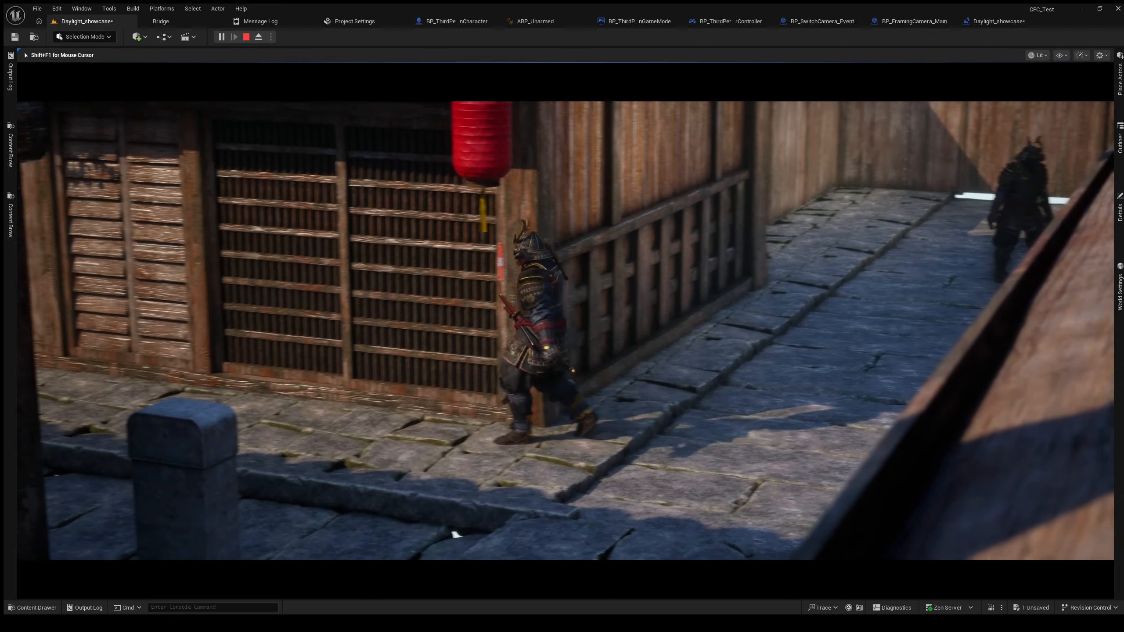
{"action": "key", "text": "w"}
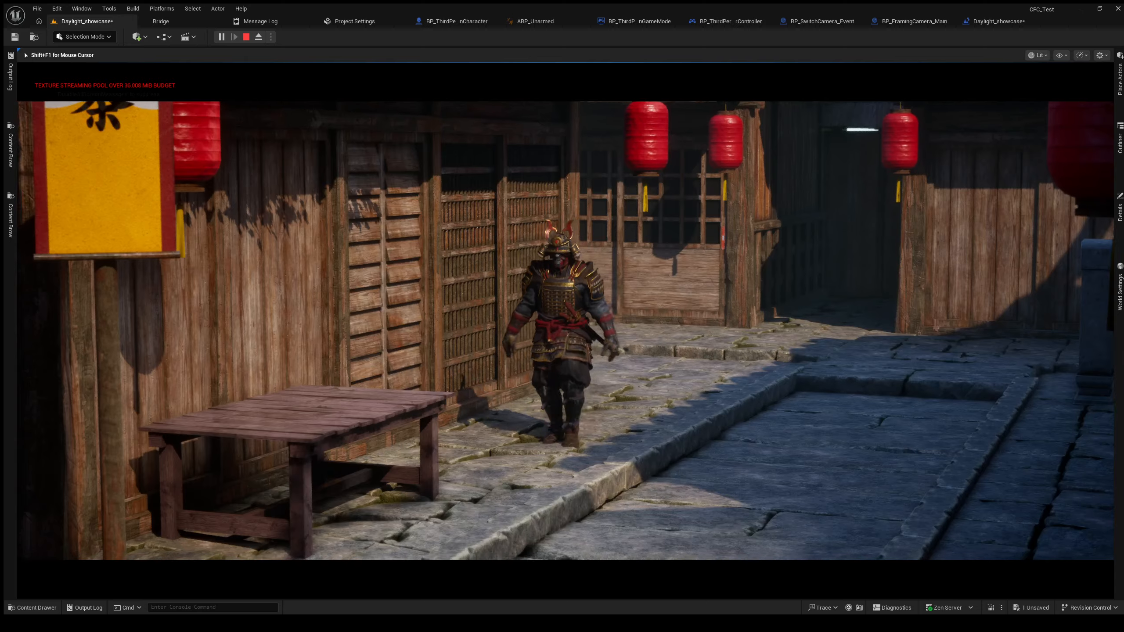
{"action": "key", "text": "w"}
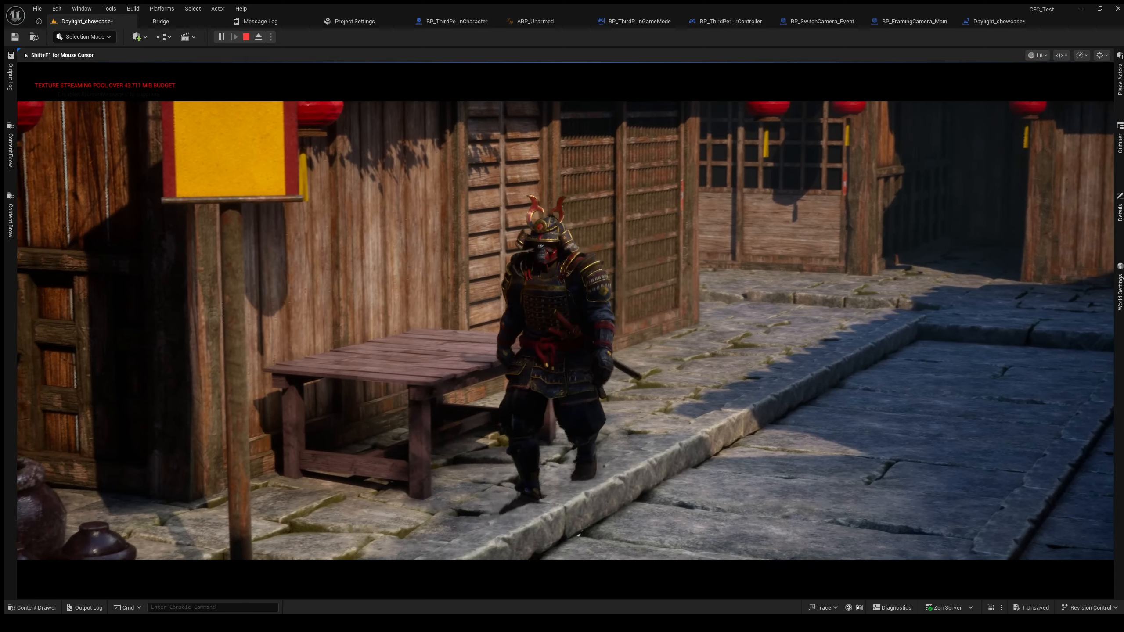
{"action": "key", "text": "w"}
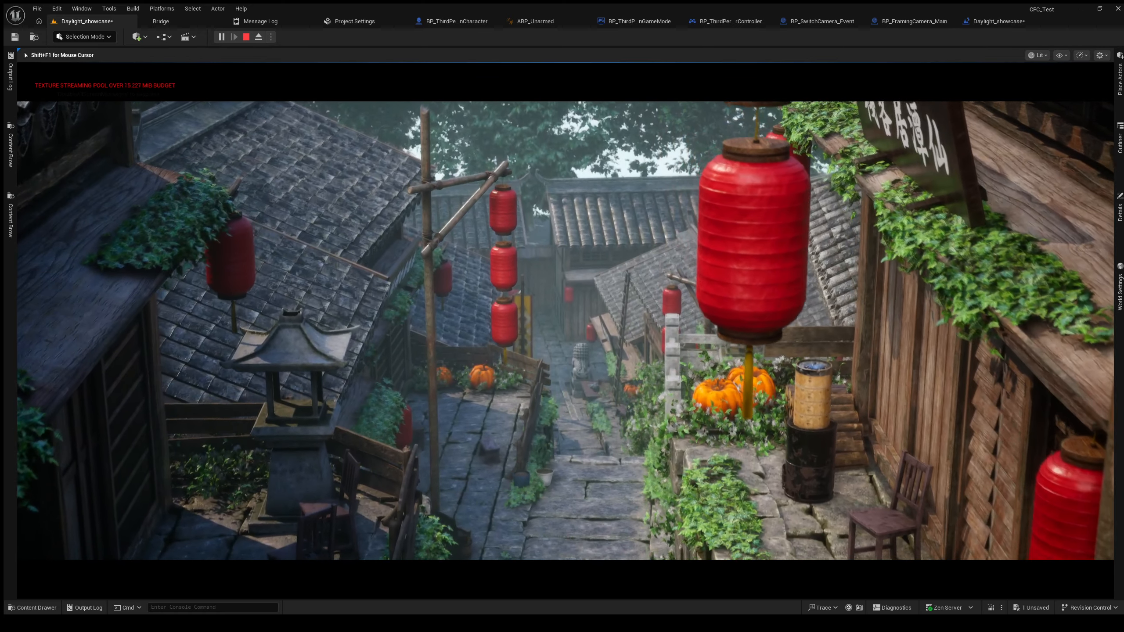
{"action": "key", "text": "Escape"}
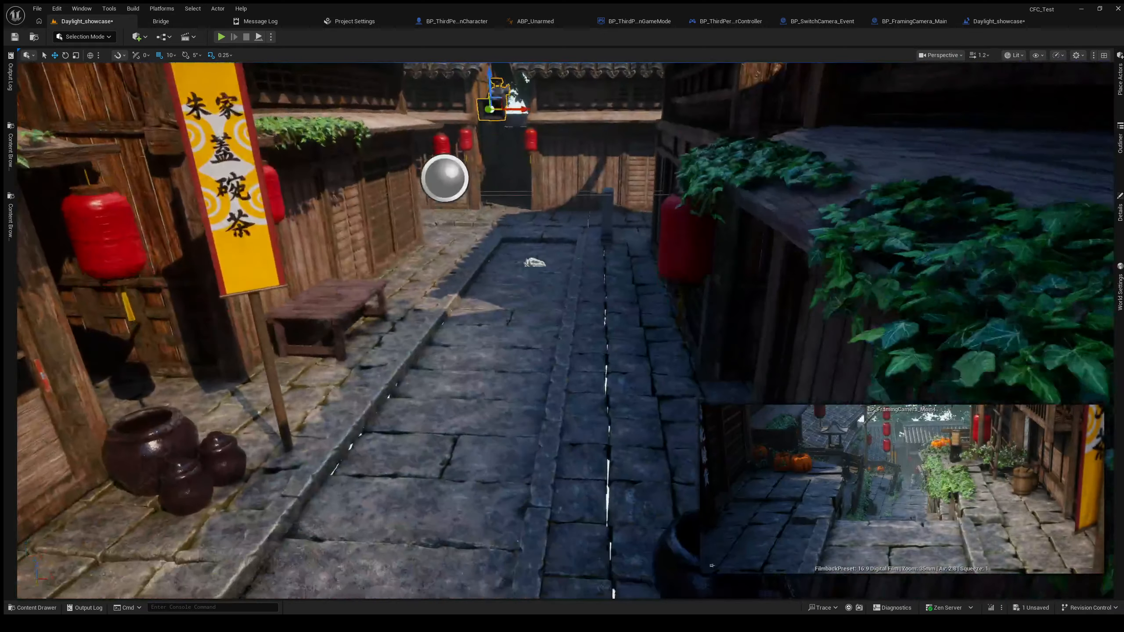
Turn off Consider Yaw Only on the BP_FramingCamera_Main4 camera, then save and play-test the level.
{"action": "right_click_drag", "start_coordinate": [562, 328], "coordinate": [549, 230]}
{"action": "left_click", "coordinate": [1119, 212]}
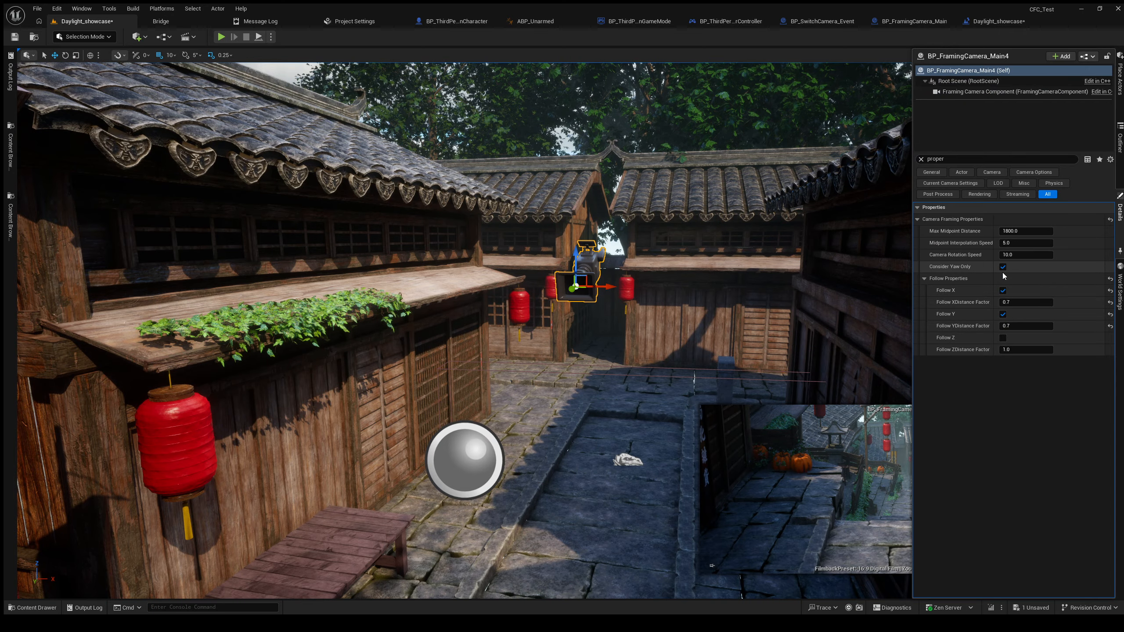
{"action": "left_click", "coordinate": [14, 36]}
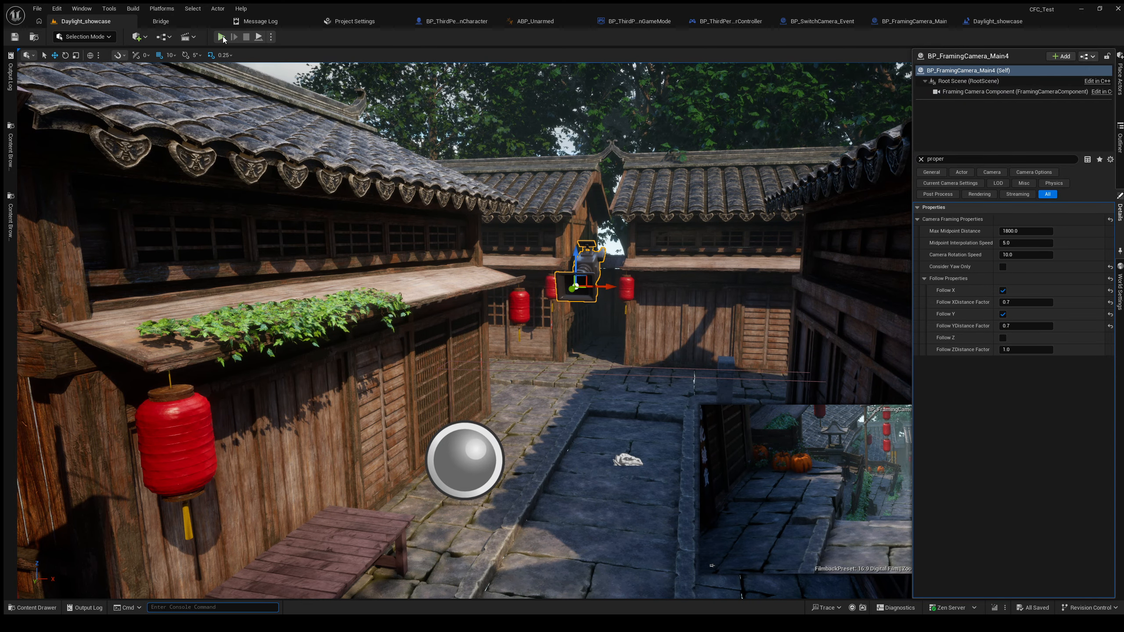
{"action": "left_click", "coordinate": [222, 38]}
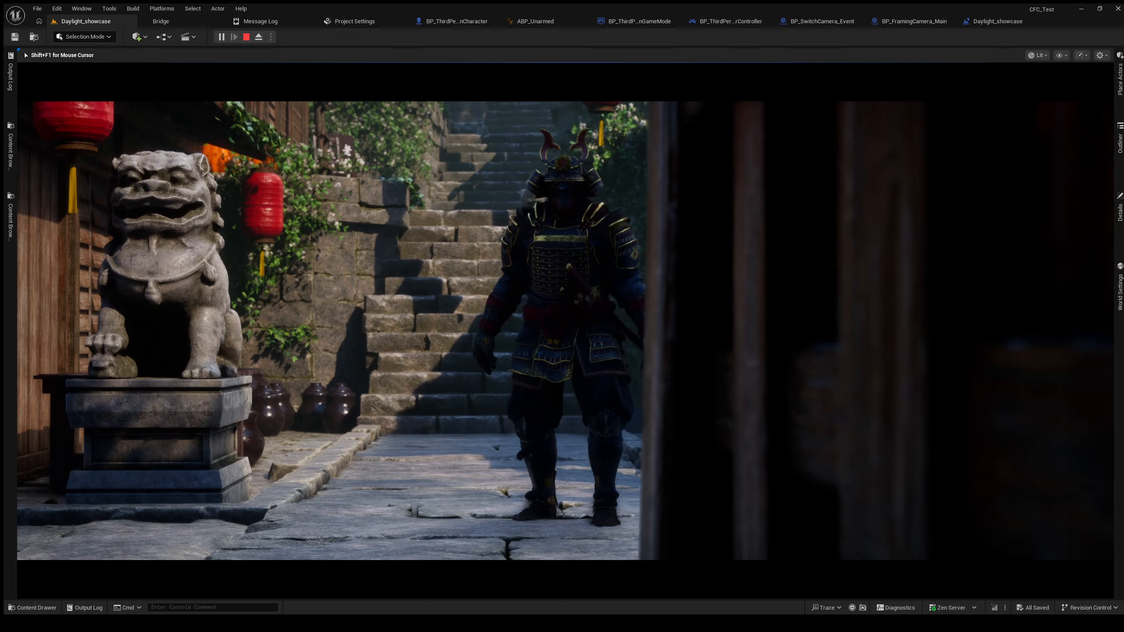
{"action": "key", "text": "Escape"}
Examine the village alley from several viewpoints, including the paving and the camera setup around it.
{"action": "key", "text": "w"}
{"action": "right_click_drag", "start_coordinate": [620, 346], "coordinate": [750, 348]}
{"action": "scroll", "coordinate": [618, 279], "scroll_direction": "up", "scroll_amount": 4}
{"action": "scroll", "coordinate": [655, 337], "scroll_direction": "down", "scroll_amount": 3}
{"action": "scroll", "coordinate": [754, 321], "scroll_direction": "up", "scroll_amount": 4}
{"action": "scroll", "coordinate": [750, 348], "scroll_direction": "up", "scroll_amount": 2}
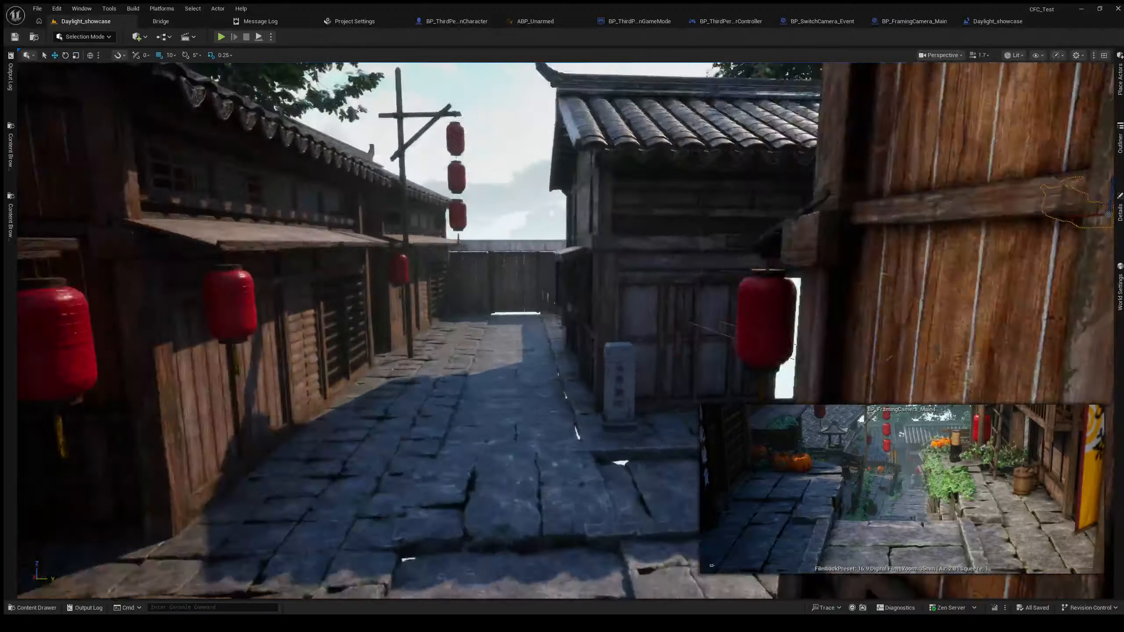
{"action": "right_click_drag", "start_coordinate": [566, 330], "coordinate": [819, 410]}
{"action": "key", "text": "w"}
{"action": "scroll", "coordinate": [692, 346], "scroll_direction": "up", "scroll_amount": 3}
{"action": "scroll", "coordinate": [697, 339], "scroll_direction": "up", "scroll_amount": 5}
{"action": "scroll", "coordinate": [925, 334], "scroll_direction": "down", "scroll_amount": 6}
{"action": "scroll", "coordinate": [927, 346], "scroll_direction": "down", "scroll_amount": 4}
{"action": "scroll", "coordinate": [1000, 363], "scroll_direction": "down", "scroll_amount": 4}
{"action": "scroll", "coordinate": [1095, 372], "scroll_direction": "up", "scroll_amount": 3}
{"action": "scroll", "coordinate": [788, 350], "scroll_direction": "down", "scroll_amount": 4}
{"action": "left_click", "coordinate": [572, 341]}
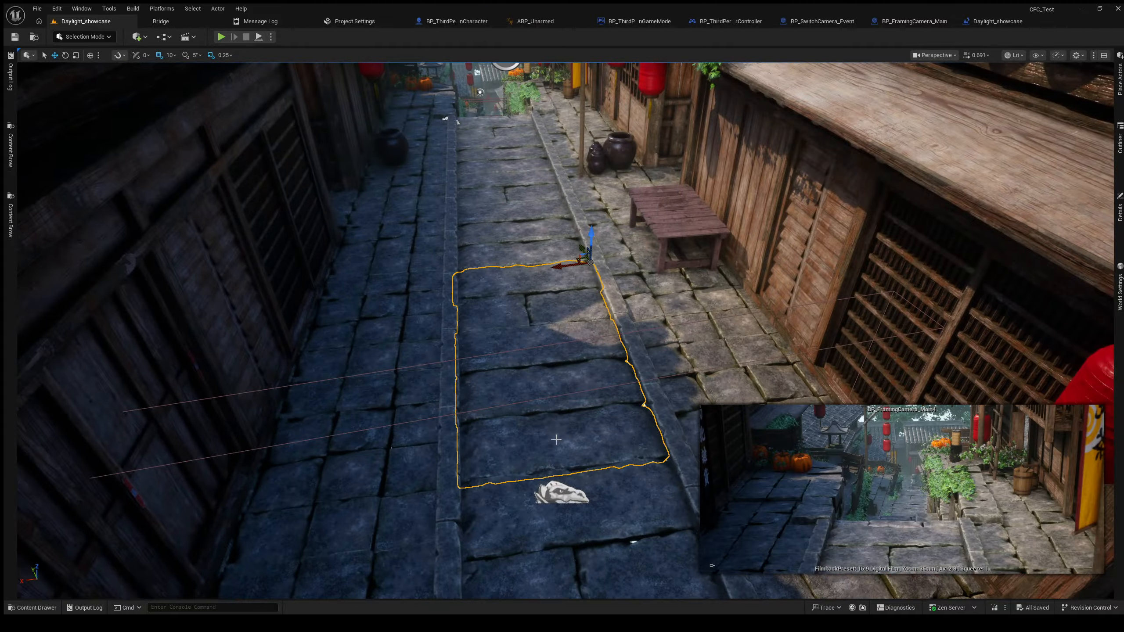
{"action": "right_click_drag", "start_coordinate": [571, 342], "coordinate": [496, 318]}
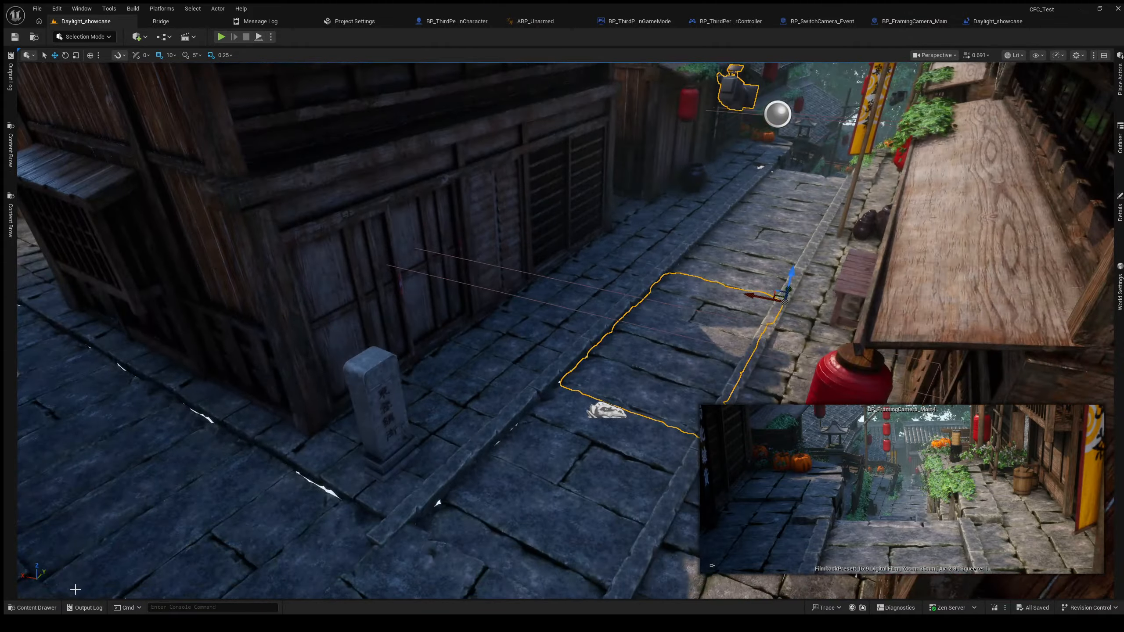
Look over the BP_FramingCamera_Main and BP_SwitchCamera_Event blueprints in the CinematicFramingCamera plugin folder.
{"action": "left_click", "coordinate": [40, 609]}
{"action": "left_click", "coordinate": [492, 552]}
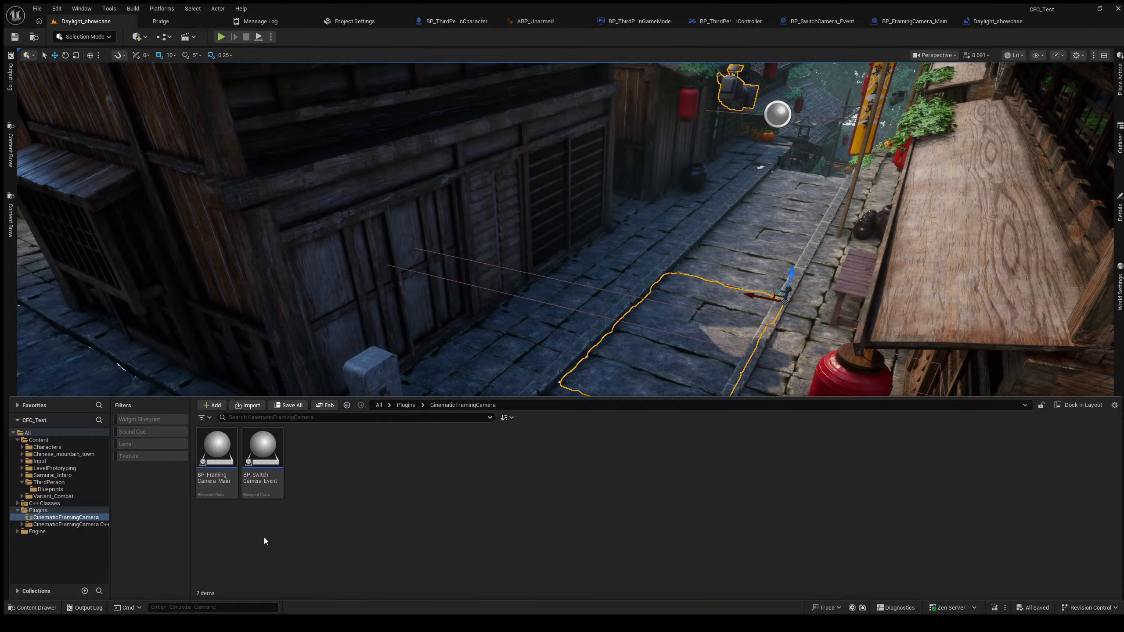
{"action": "left_click", "coordinate": [216, 481]}
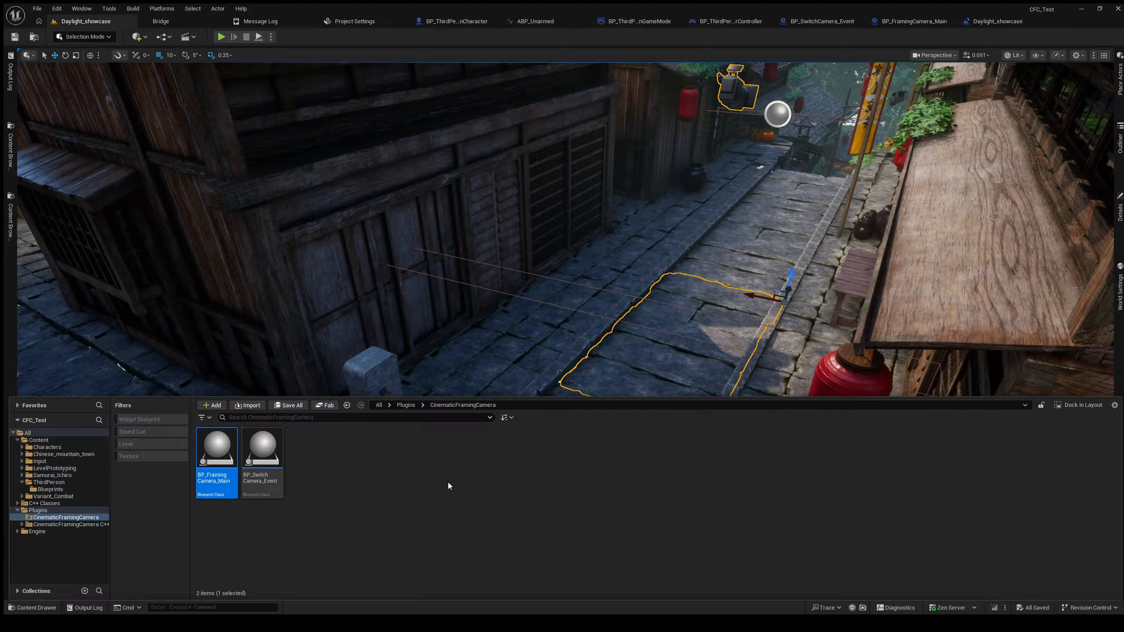
{"action": "left_click", "coordinate": [720, 512]}
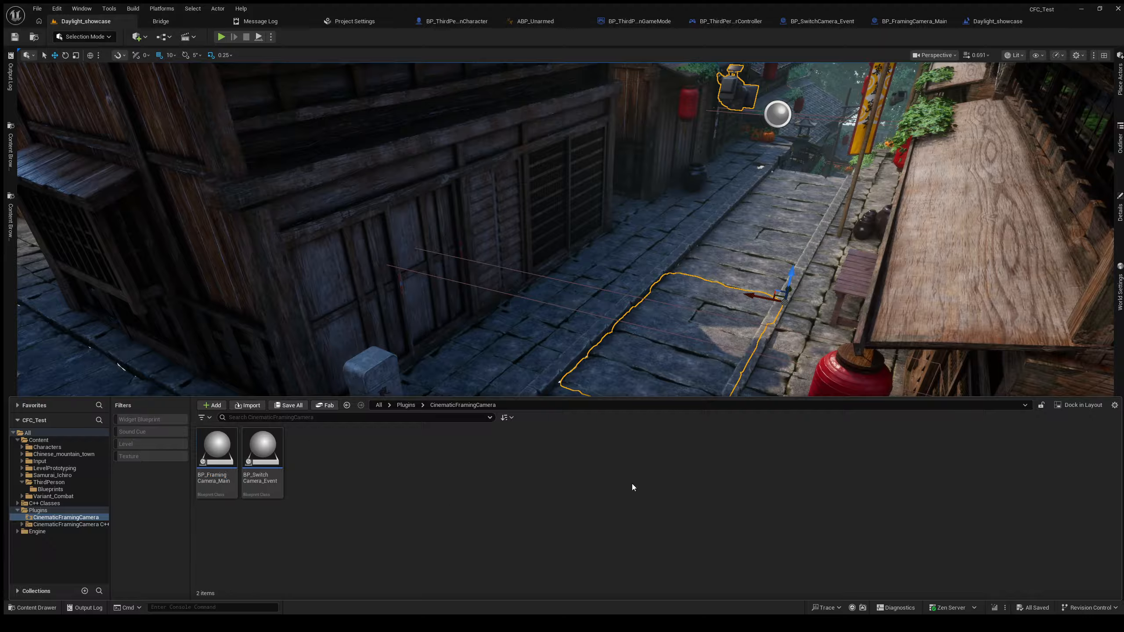
{"action": "left_click", "coordinate": [263, 489]}
{"action": "left_click", "coordinate": [513, 503]}
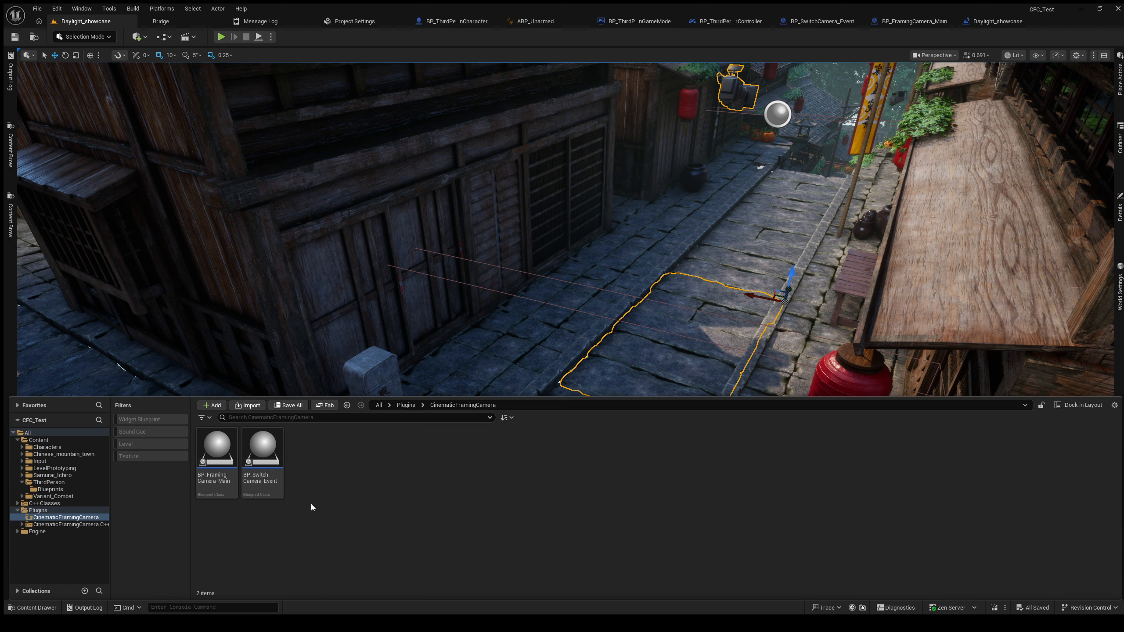
Open the BP_SwitchCamera_Event blueprint and examine its event graph.
{"action": "double_click", "coordinate": [258, 479]}
{"action": "right_click_drag", "start_coordinate": [410, 356], "coordinate": [624, 350]}
{"action": "scroll", "coordinate": [624, 350], "scroll_direction": "down", "scroll_amount": 5}
{"action": "scroll", "coordinate": [353, 329], "scroll_direction": "up", "scroll_amount": 5}
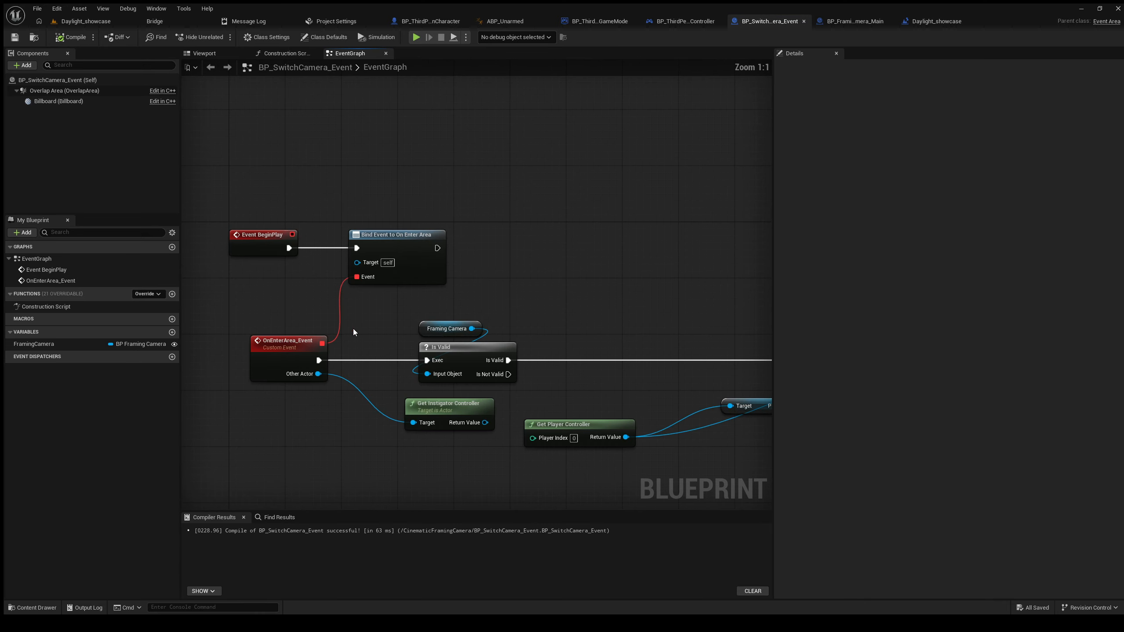
Inspect the FramingCamera variable's settings and the nodes of the graph, and show the blueprint's inherited variables.
{"action": "left_click", "coordinate": [60, 344]}
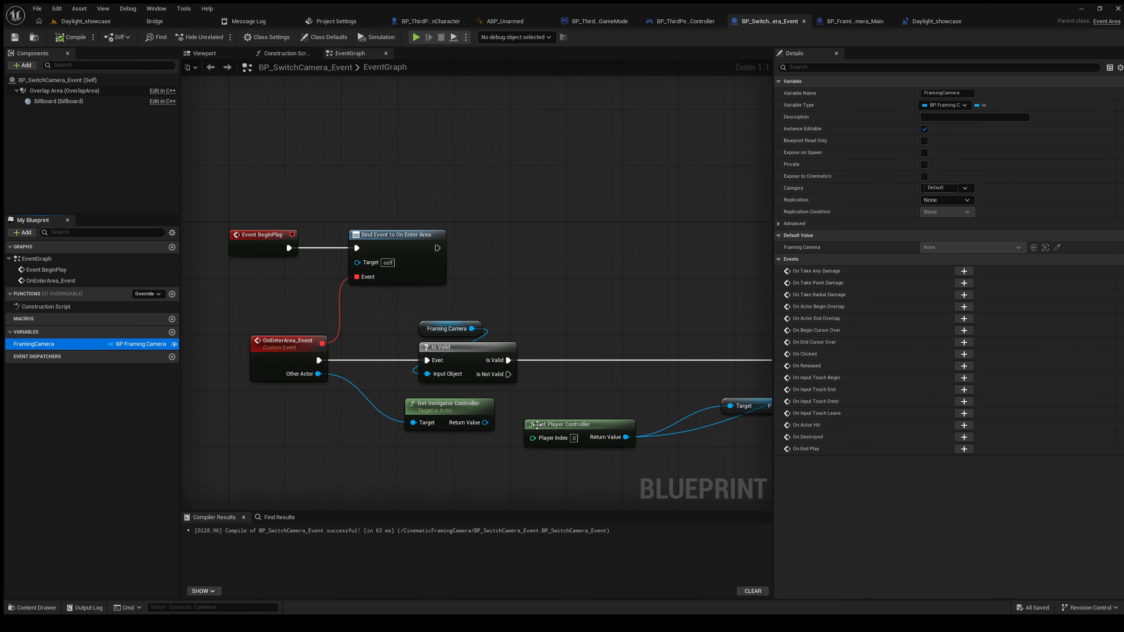
{"action": "right_click_drag", "start_coordinate": [638, 328], "coordinate": [437, 332]}
{"action": "scroll", "coordinate": [480, 362], "scroll_direction": "down", "scroll_amount": 4}
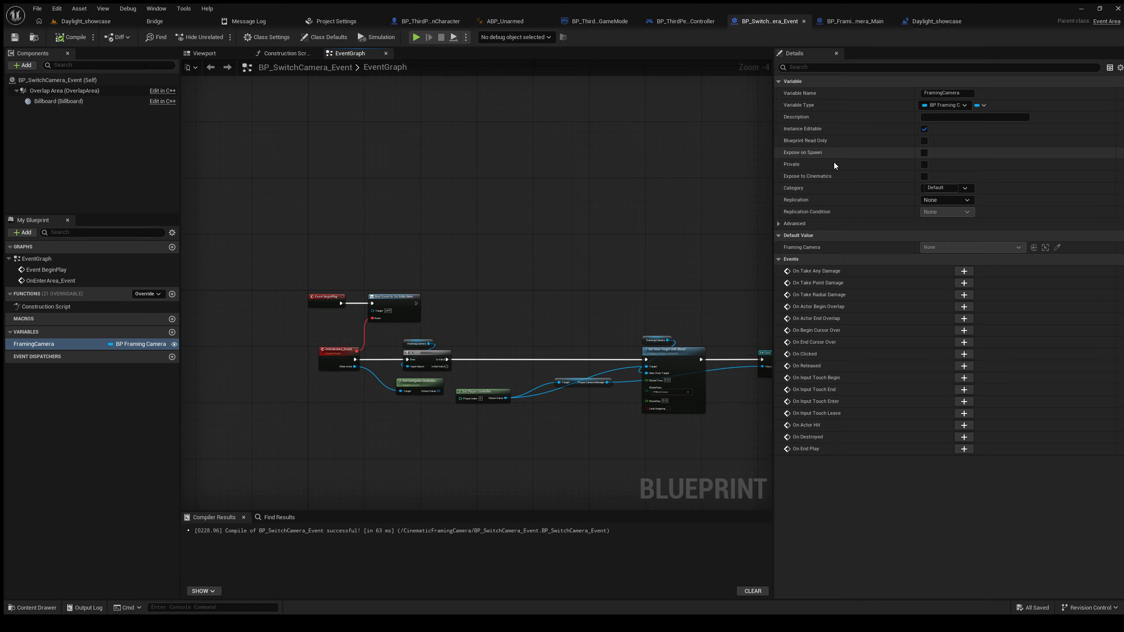
{"action": "left_click", "coordinate": [172, 233]}
{"action": "left_click", "coordinate": [193, 245]}
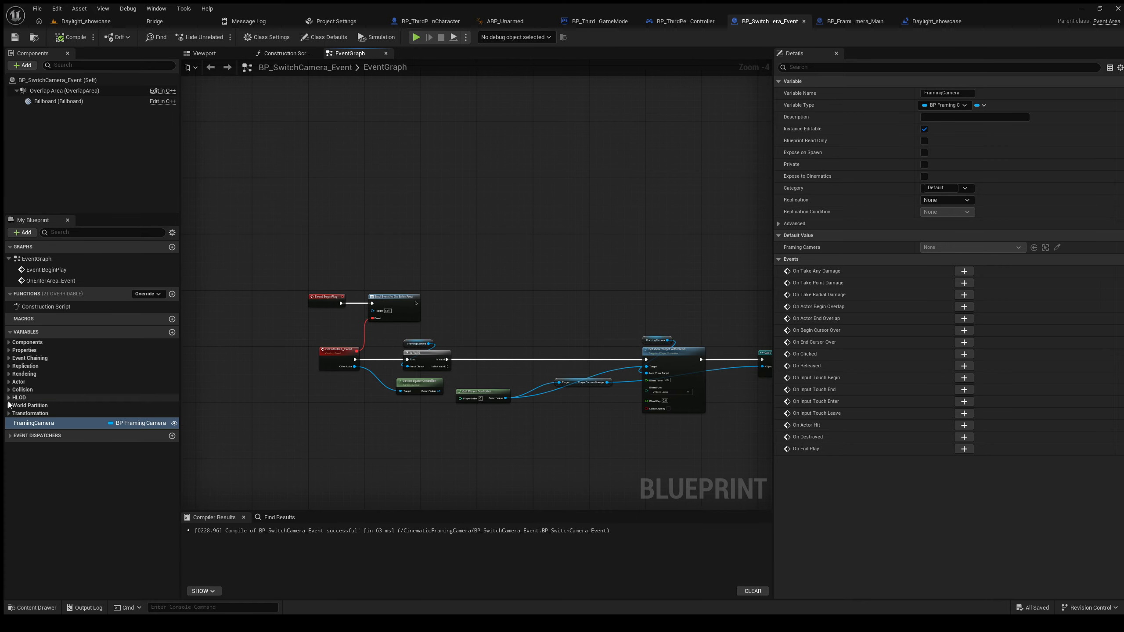
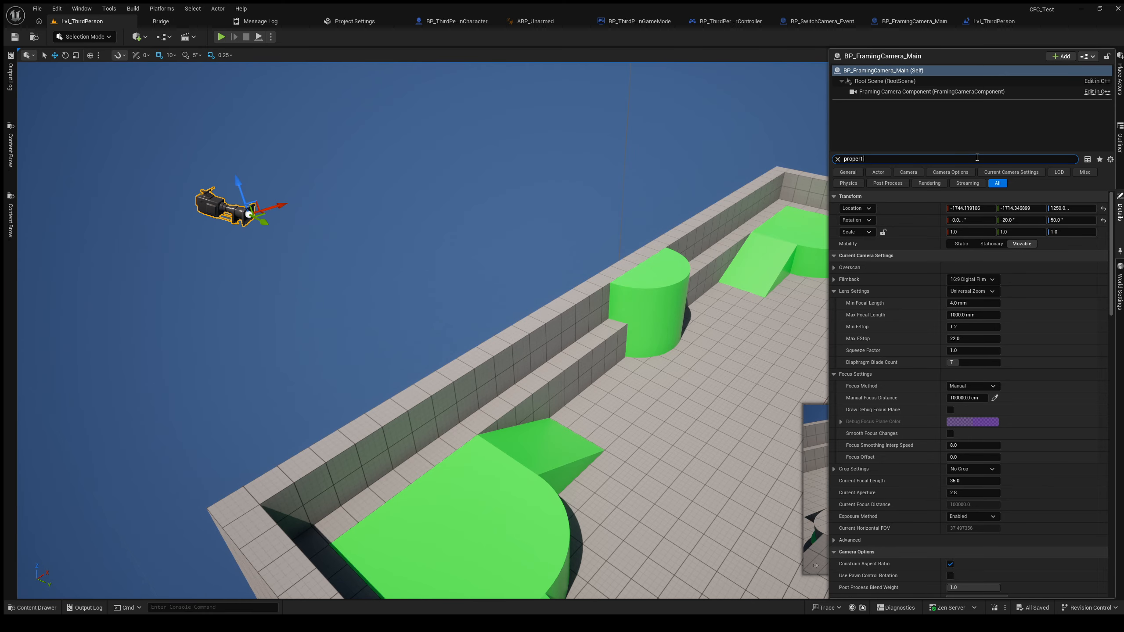
Filter the framing camera's details by "properties" and play-test it, running off the central platform and jumping on the green ramps.
{"action": "type", "text": "es"}
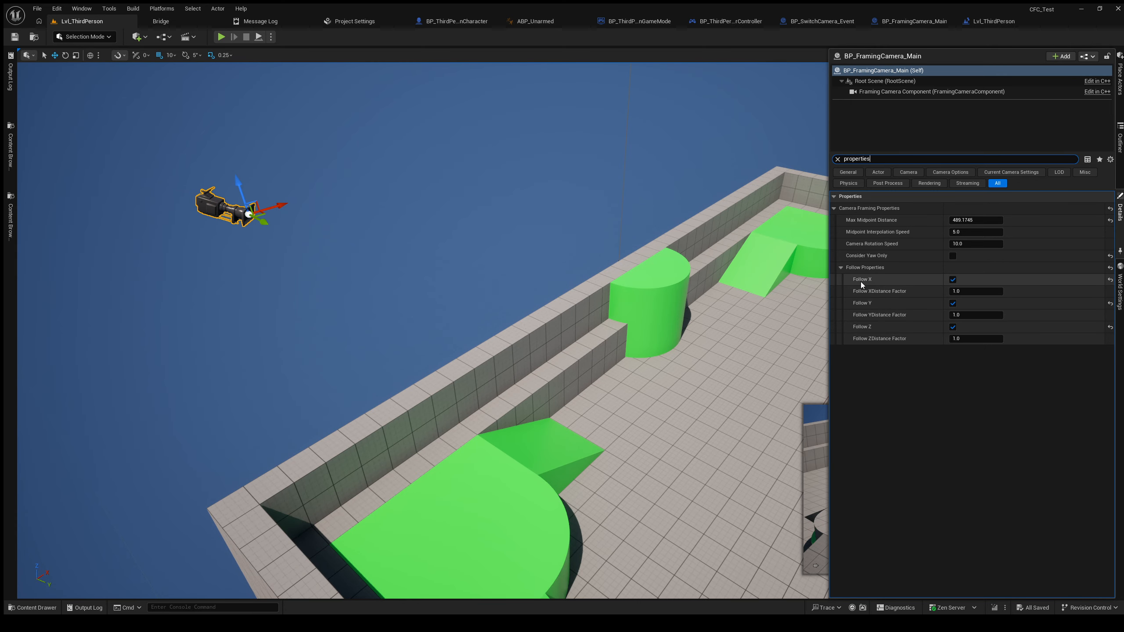
{"action": "left_click", "coordinate": [222, 38]}
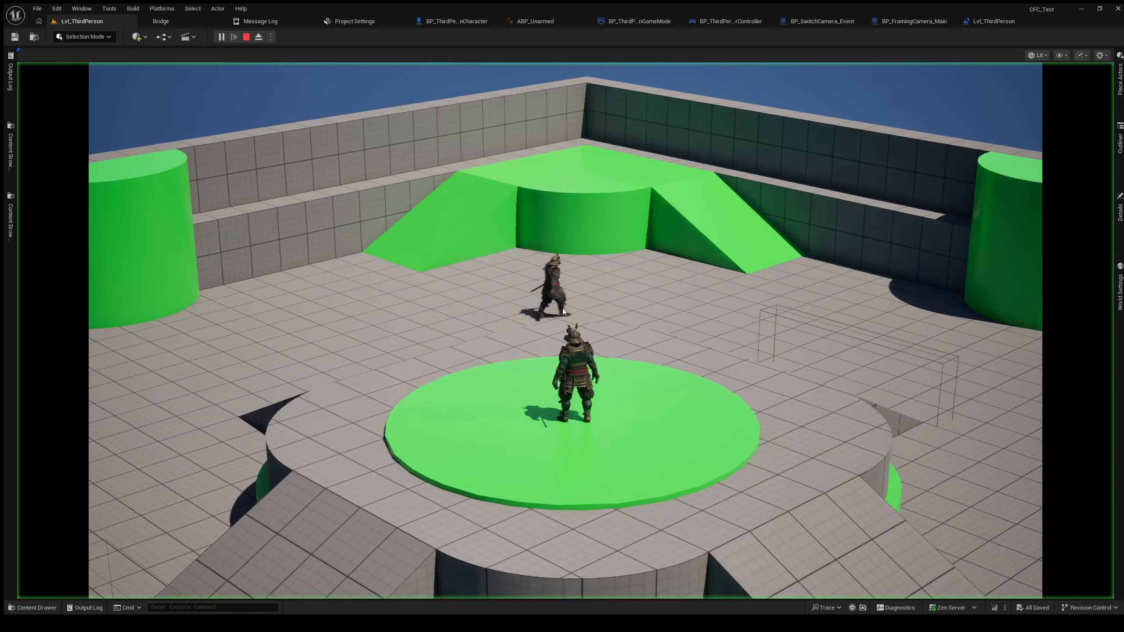
{"action": "key", "text": "a"}
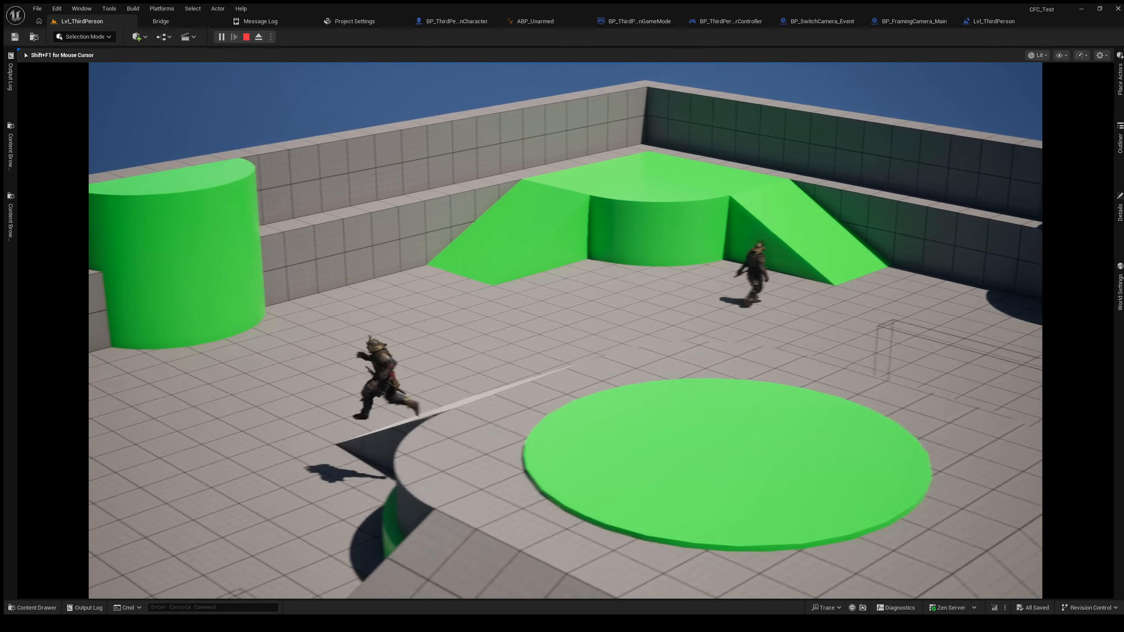
{"action": "key", "text": "s"}
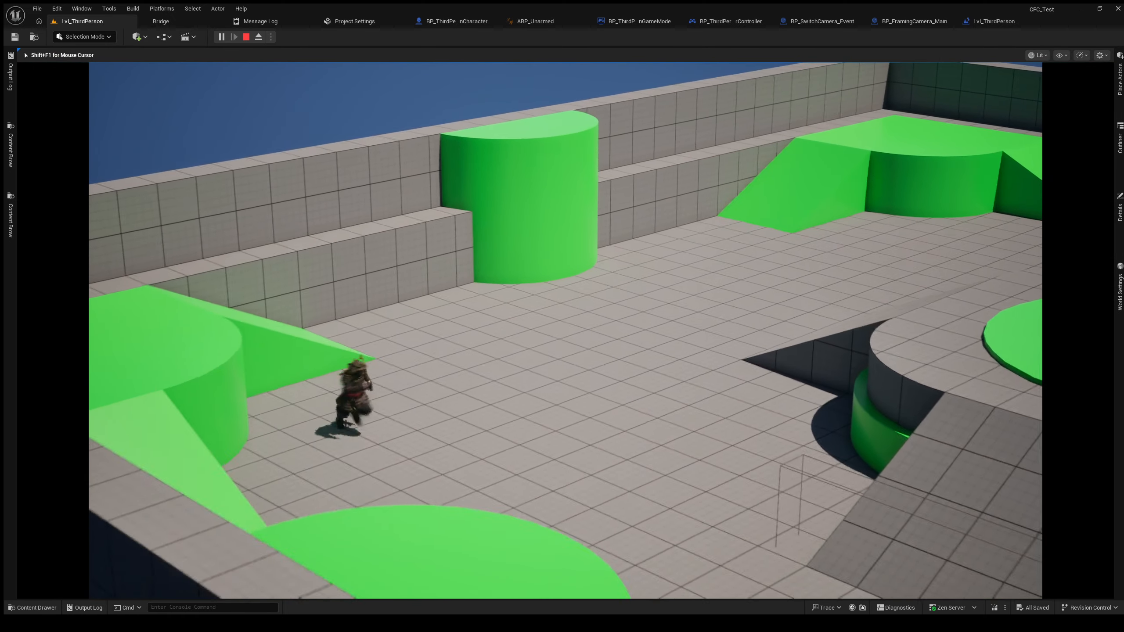
{"action": "key", "text": "d"}
{"action": "key", "text": "w"}
{"action": "key", "text": "a"}
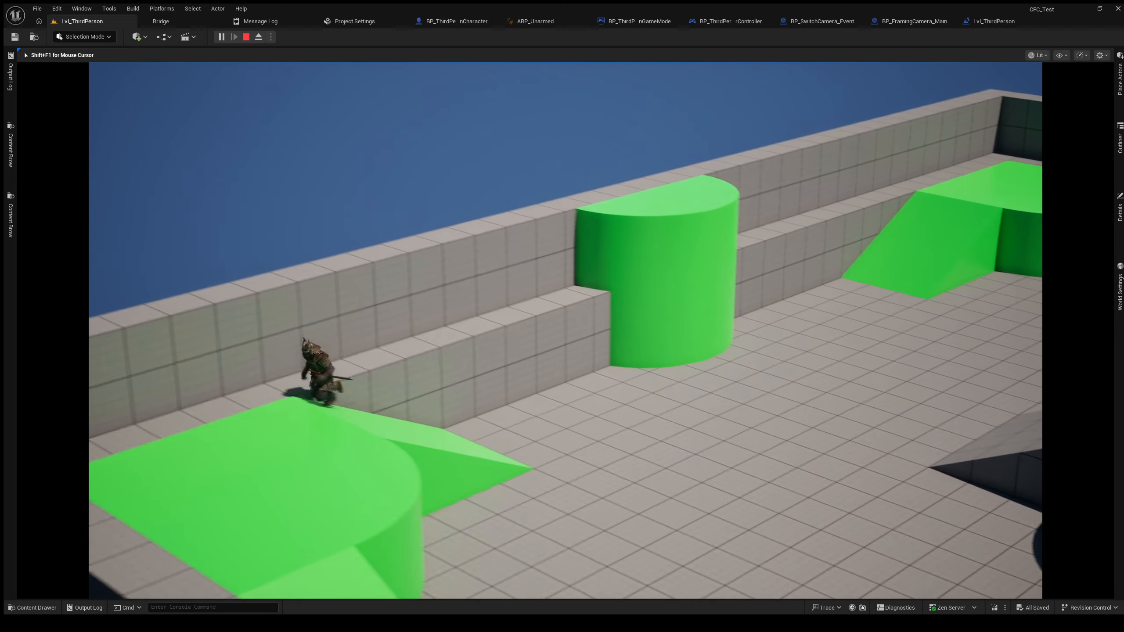
{"action": "key", "text": "space"}
{"action": "key", "text": "d"}
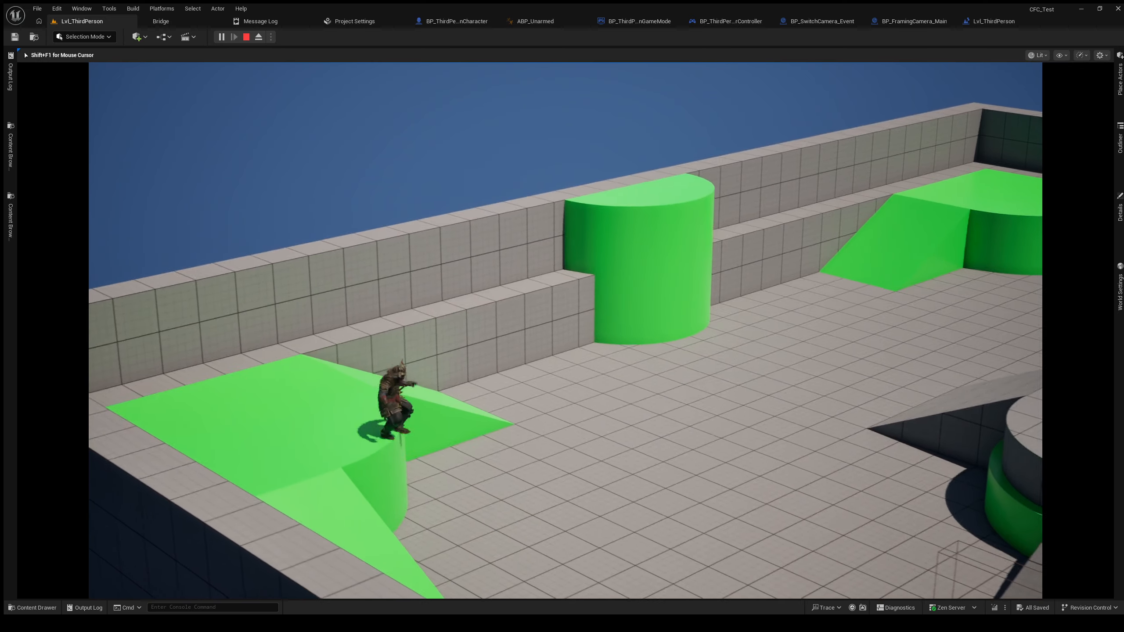
{"action": "key", "text": "space"}
{"action": "key", "text": "s"}
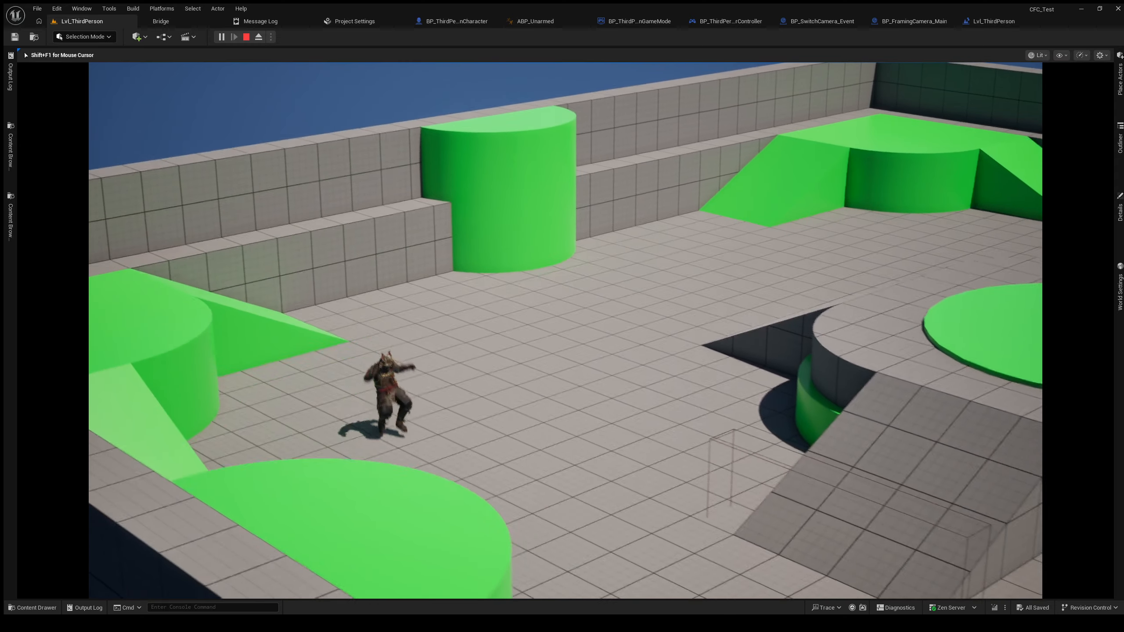
{"action": "key", "text": "Escape"}
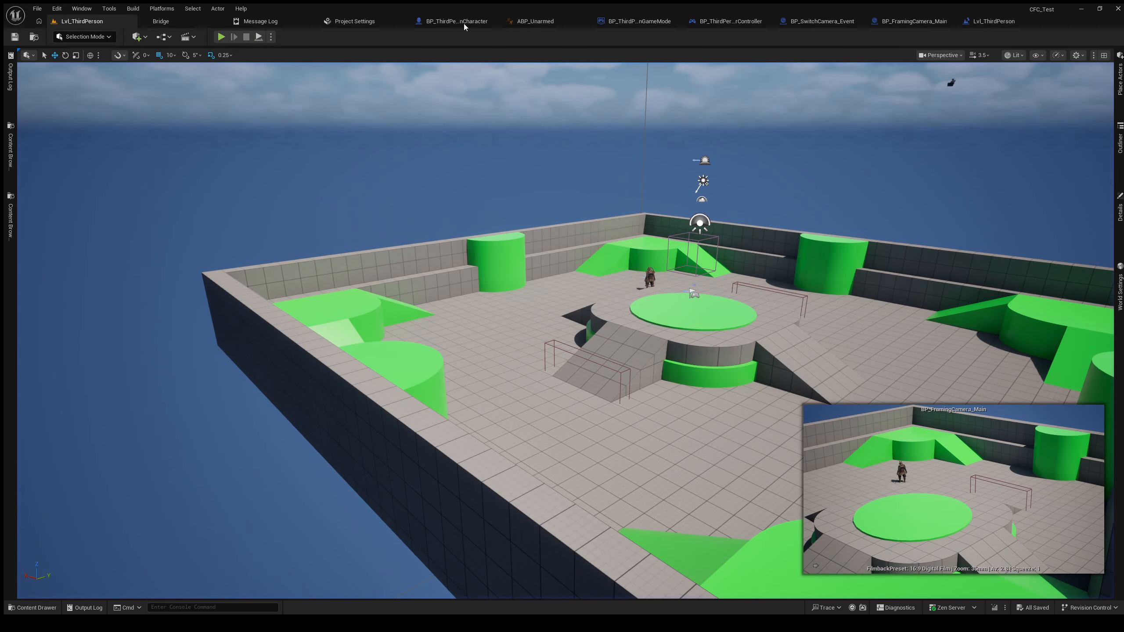
In the BP_ThirdPersonCharacter defaults, search for "Jump Z" and change the Jump Z Velocity.
{"action": "left_click", "coordinate": [455, 20]}
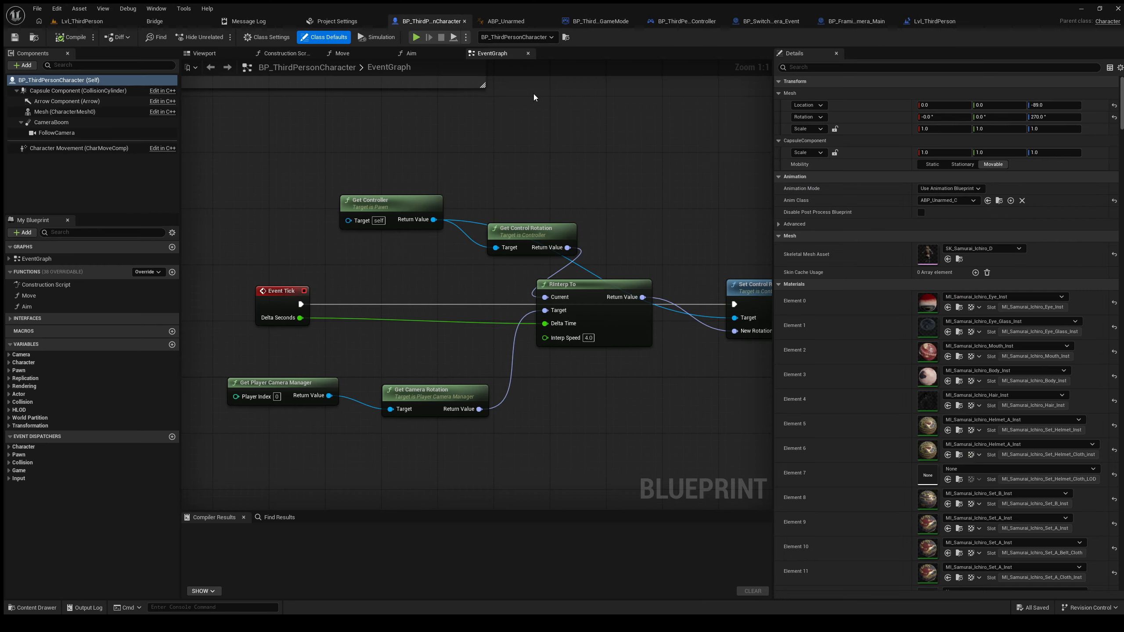
{"action": "left_click", "coordinate": [819, 68]}
{"action": "type", "text": "Jump Z"}
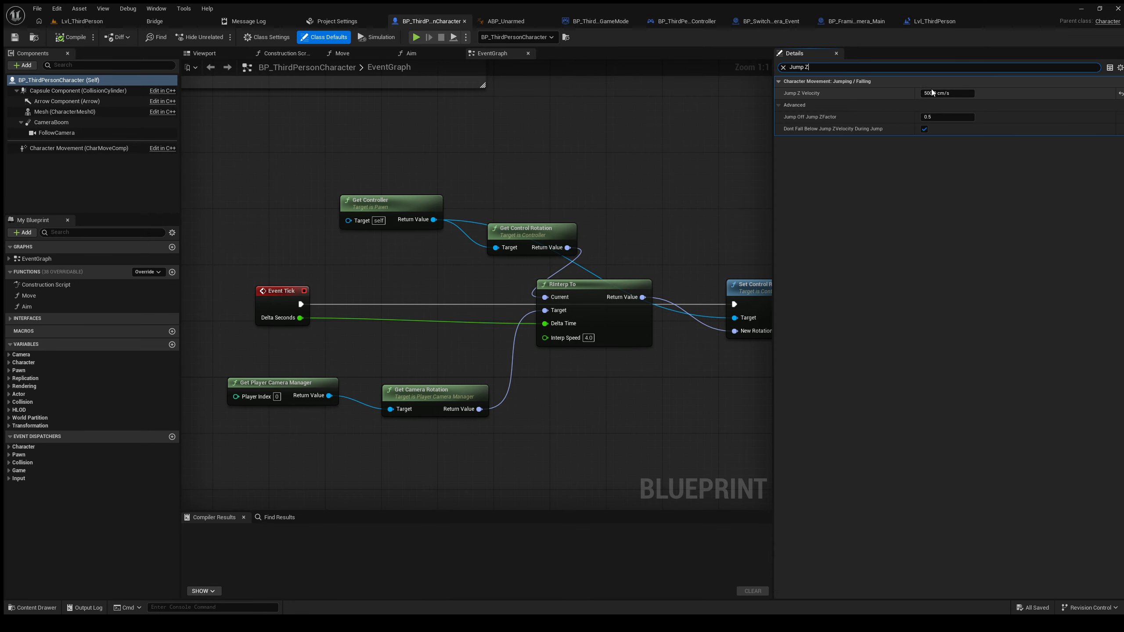
{"action": "left_click_drag", "start_coordinate": [948, 93], "coordinate": [932, 94]}
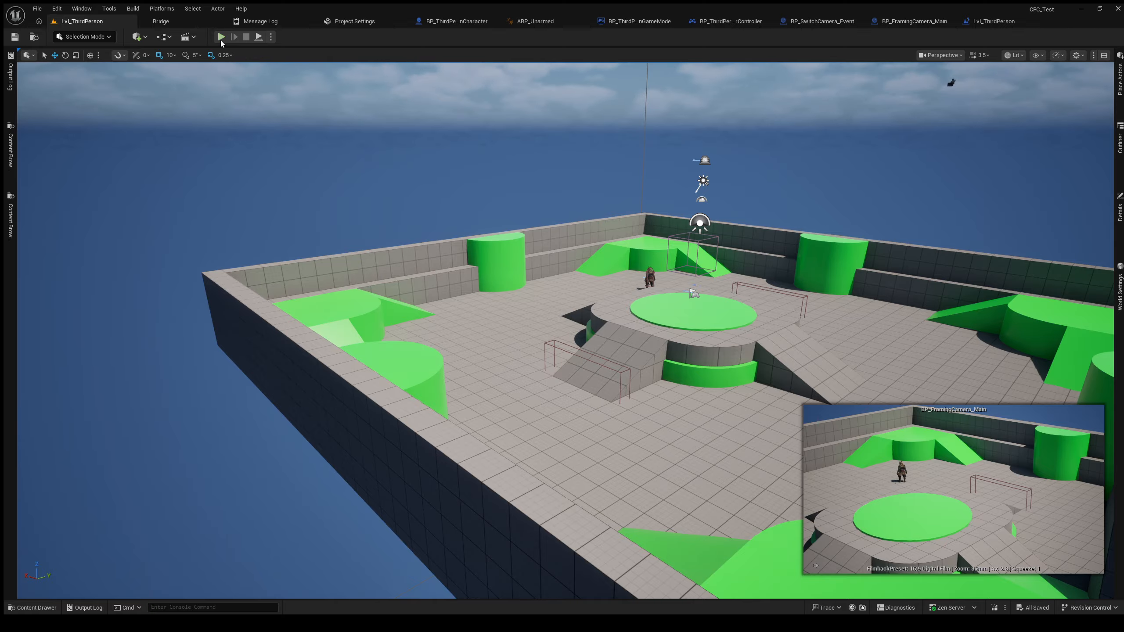
Play-test the higher jump on the central platform, run the character across the arena and end the session.
{"action": "left_click", "coordinate": [222, 38]}
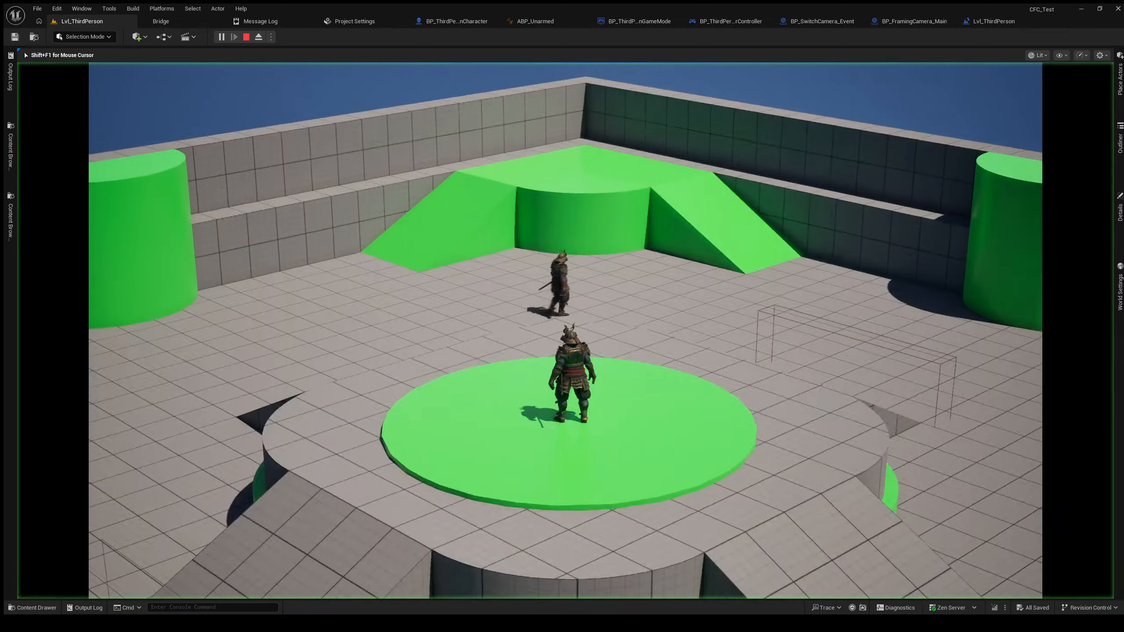
{"action": "key", "text": "space"}
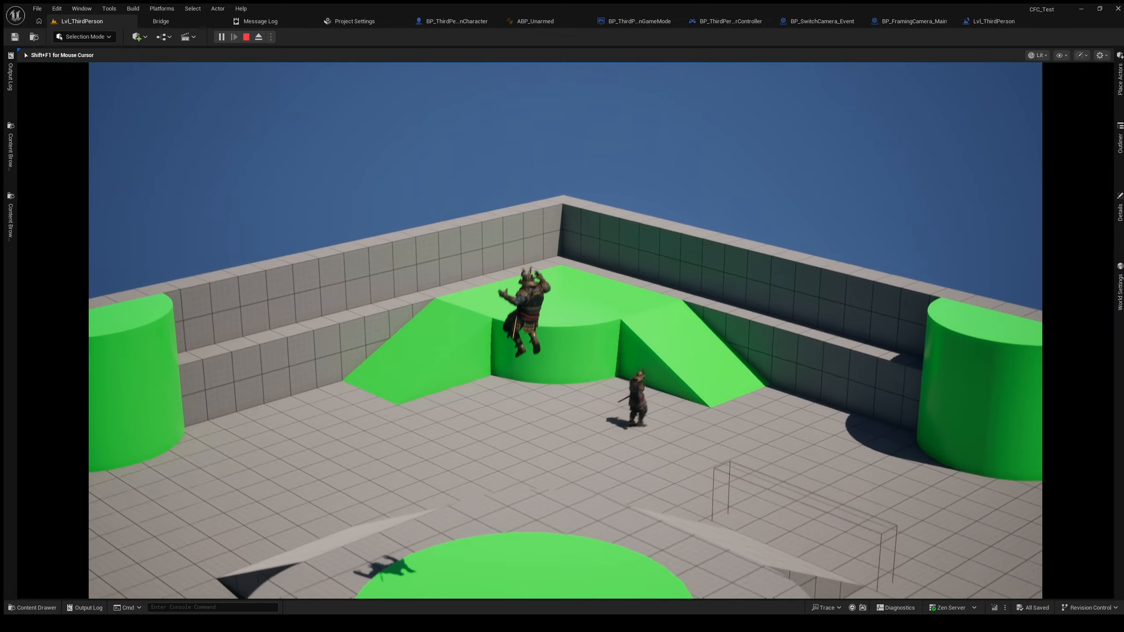
{"action": "key", "text": "space"}
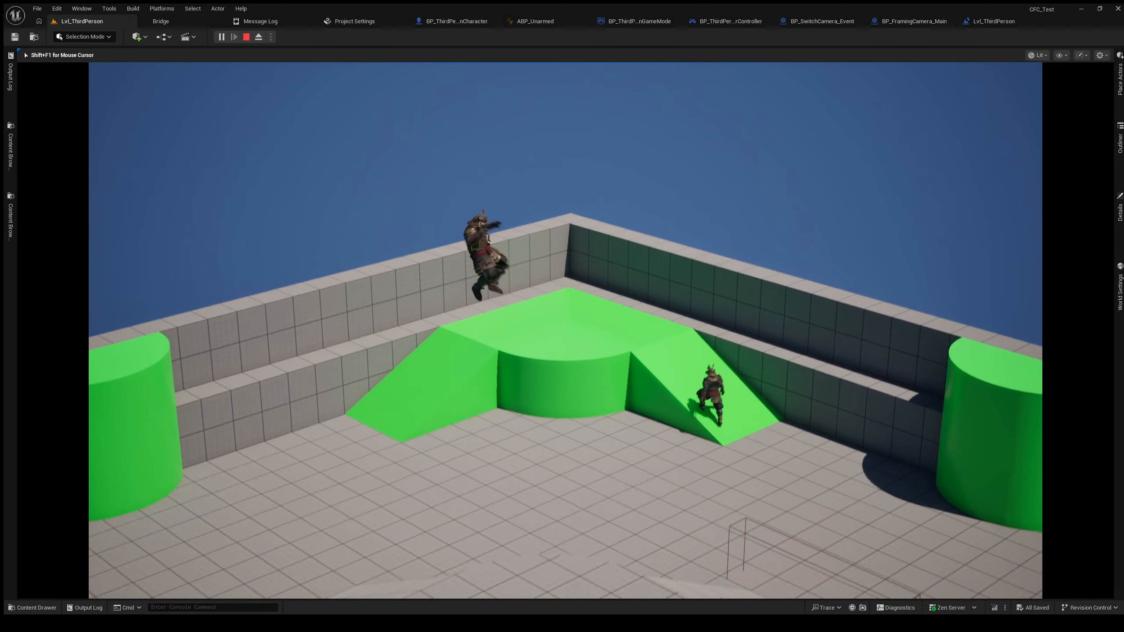
{"action": "key", "text": "d"}
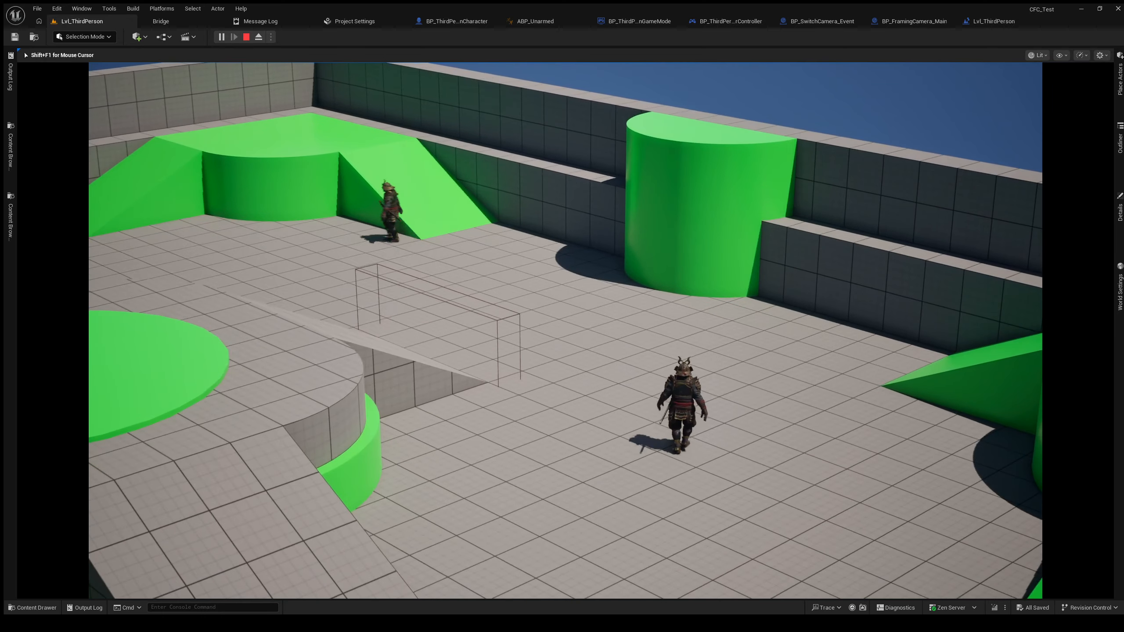
{"action": "key", "text": "w"}
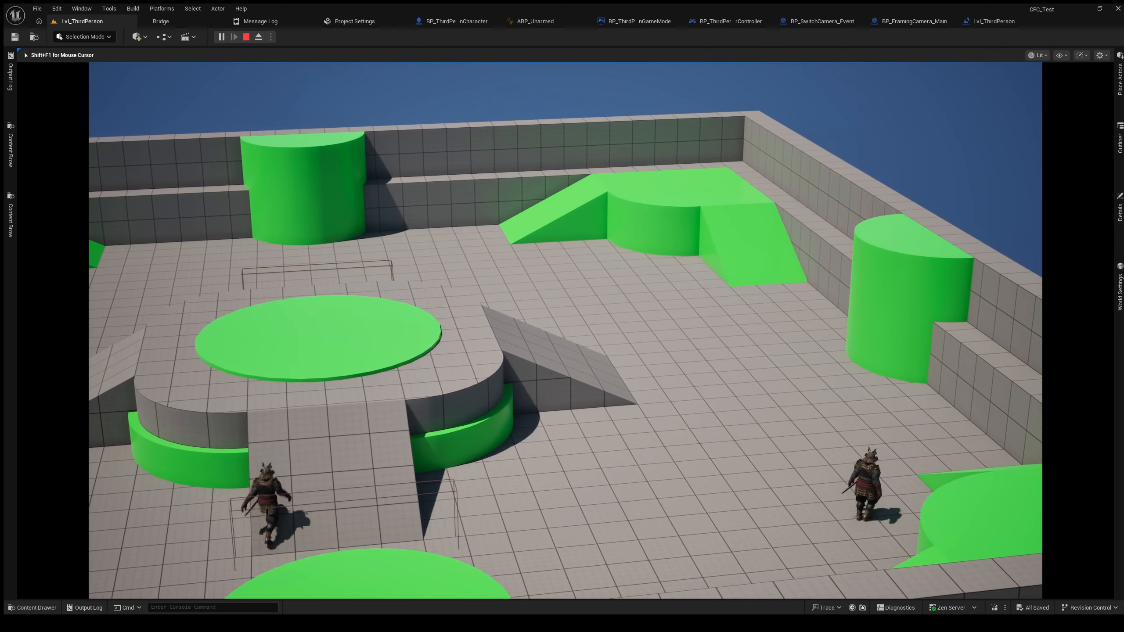
{"action": "key", "text": "Escape"}
Select BP_FramingCamera_Main2 outside the arena wall and examine its camera framing and follow properties.
{"action": "mouse_move", "coordinate": [566, 152]}
{"action": "right_mouse_down"}
{"action": "mouse_move", "coordinate": [548, 120]}
{"action": "mouse_move", "coordinate": [553, 168]}
{"action": "mouse_move", "coordinate": [575, 170]}
{"action": "right_mouse_up"}
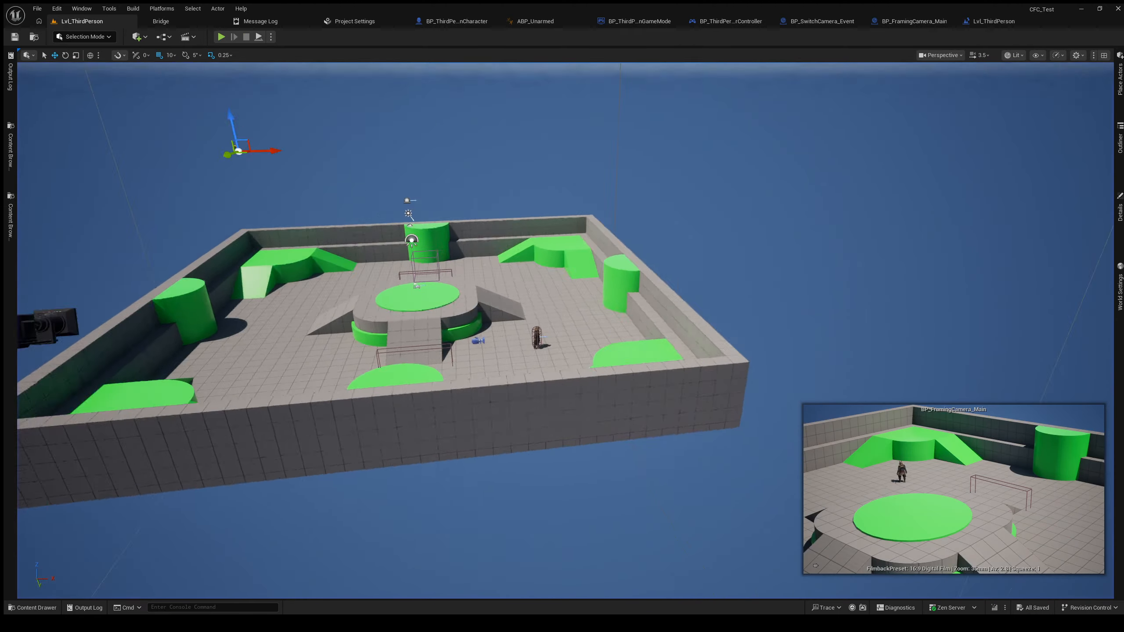
{"action": "key", "text": "s"}
{"action": "key", "text": "w"}
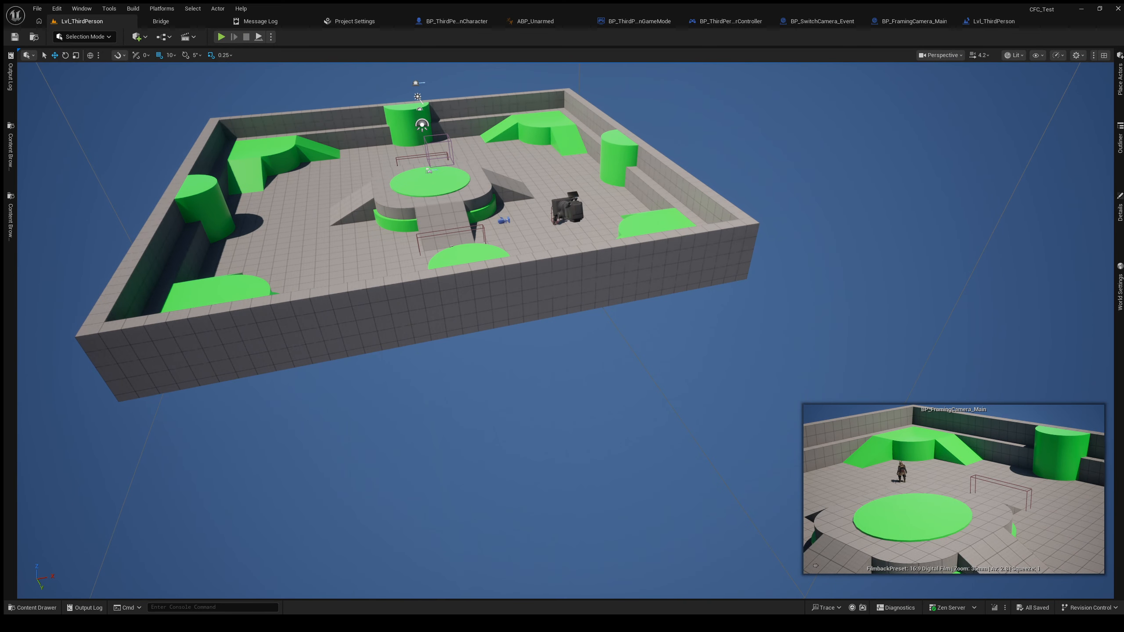
{"action": "left_click", "coordinate": [570, 210]}
{"action": "left_click", "coordinate": [1120, 216]}
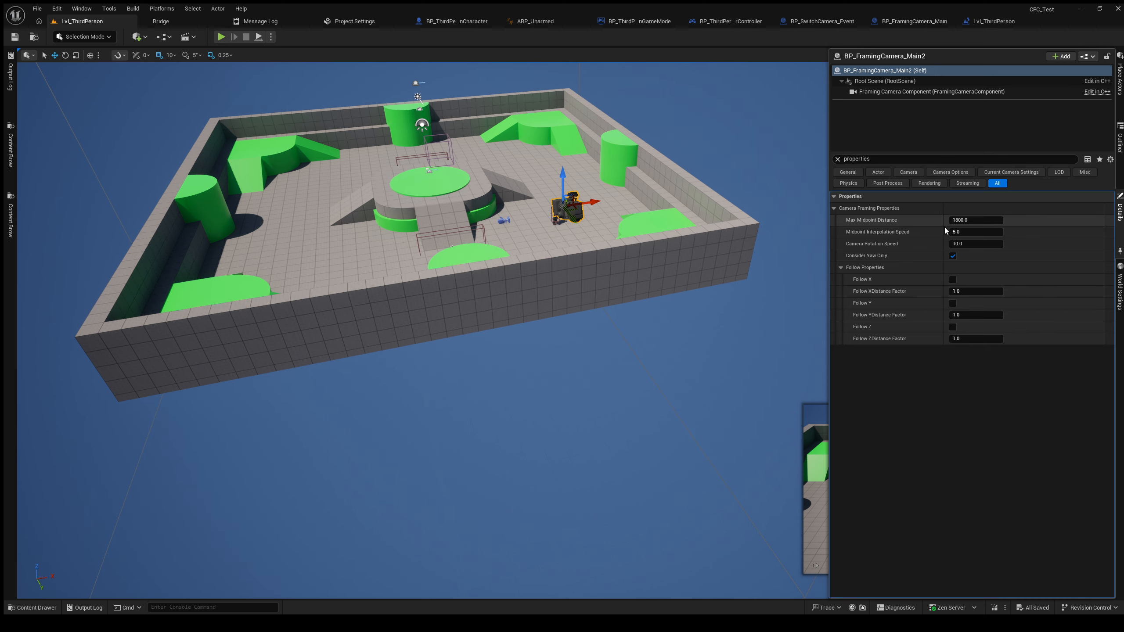
{"action": "right_click_drag", "start_coordinate": [742, 306], "coordinate": [783, 297]}
{"action": "right_click_drag", "start_coordinate": [784, 297], "coordinate": [791, 298]}
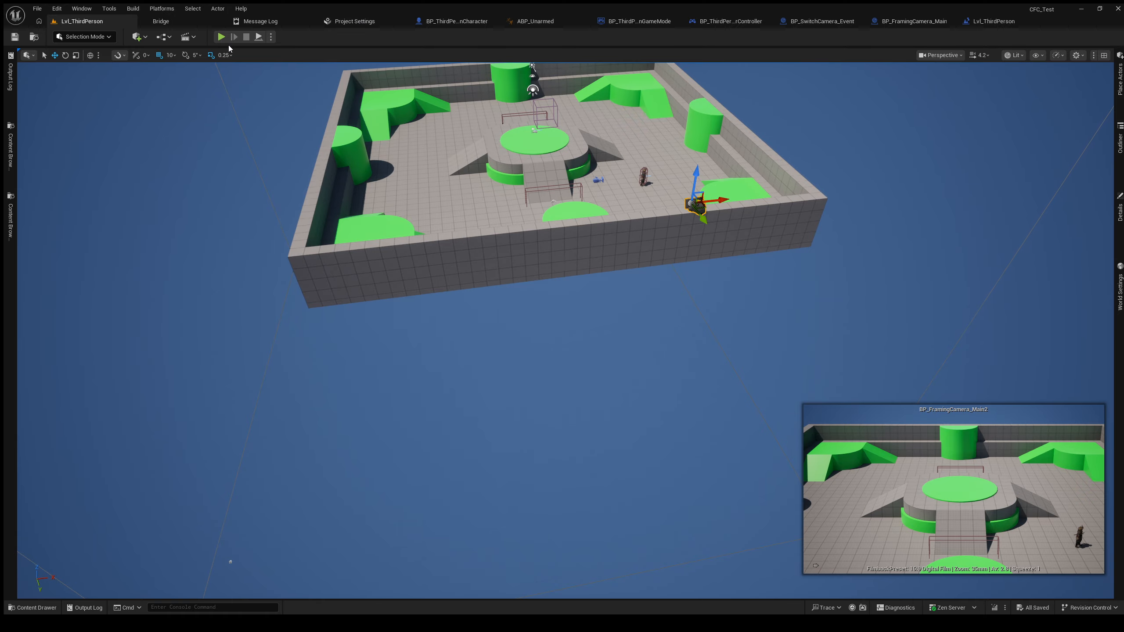
Play-test the switch to the second framing camera by running from the platform around the arena, and end the session.
{"action": "left_click", "coordinate": [221, 37]}
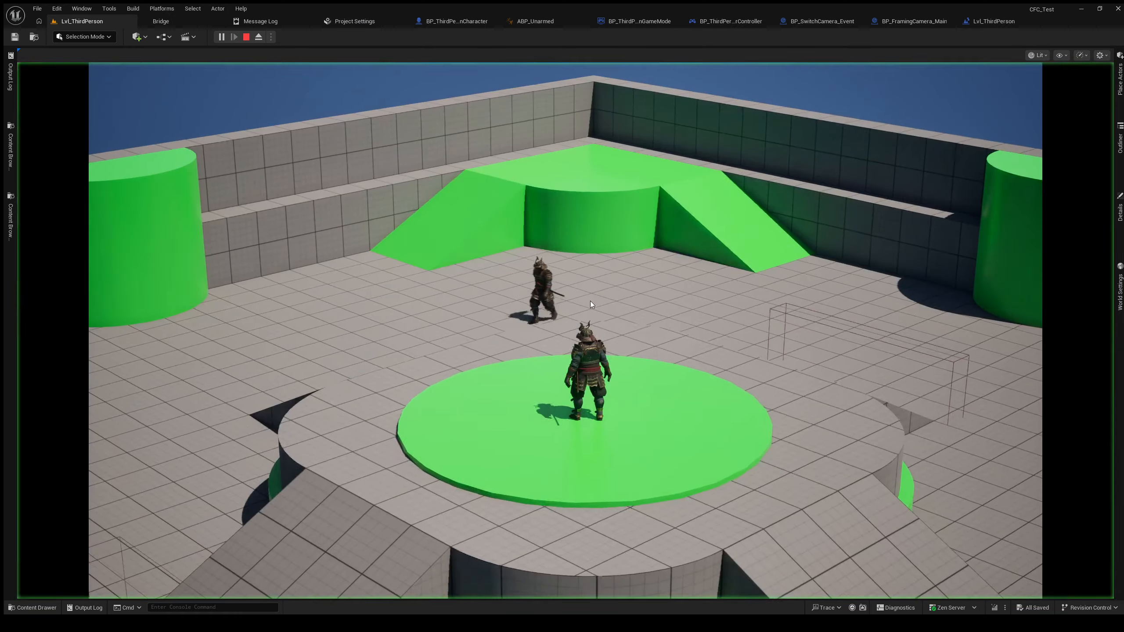
{"action": "key", "text": "d"}
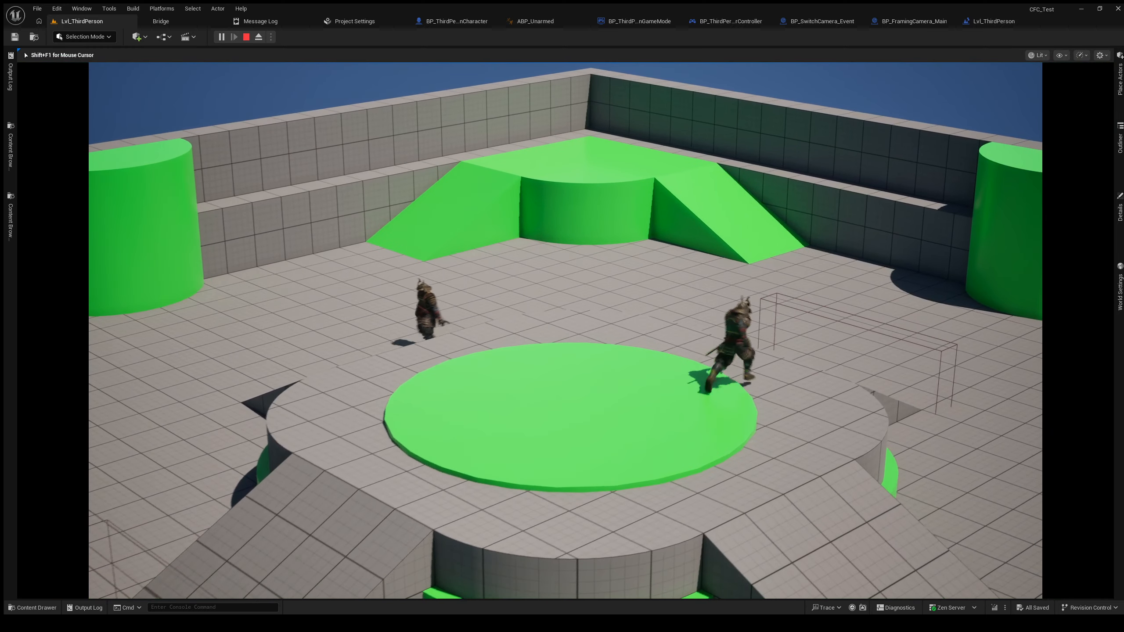
{"action": "key", "text": "d"}
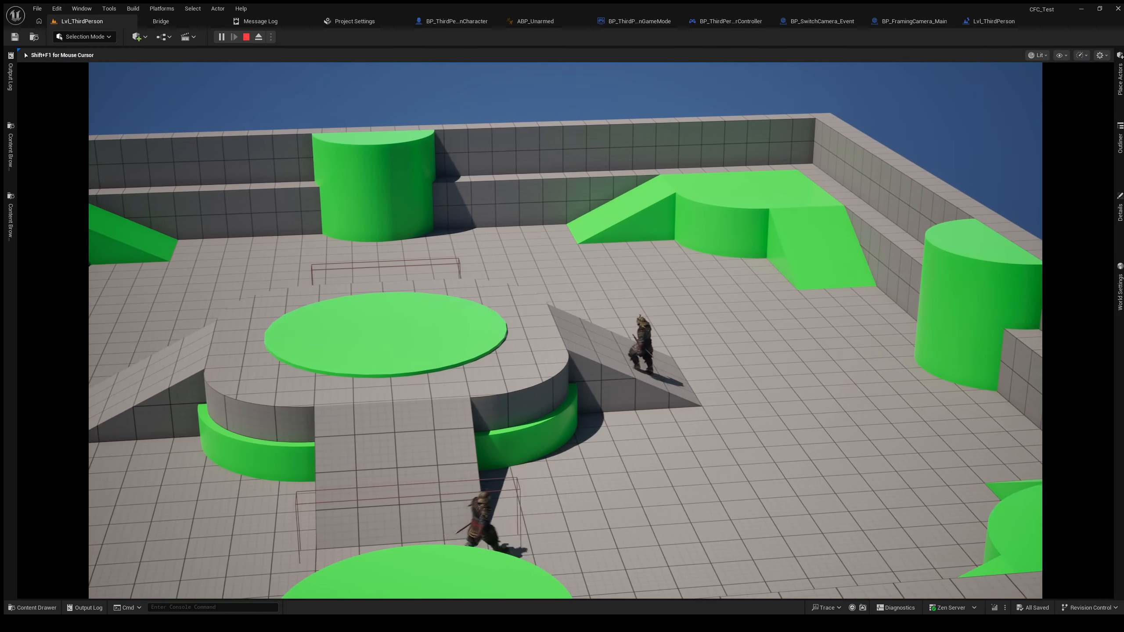
{"action": "key", "text": "w"}
{"action": "key", "text": "d"}
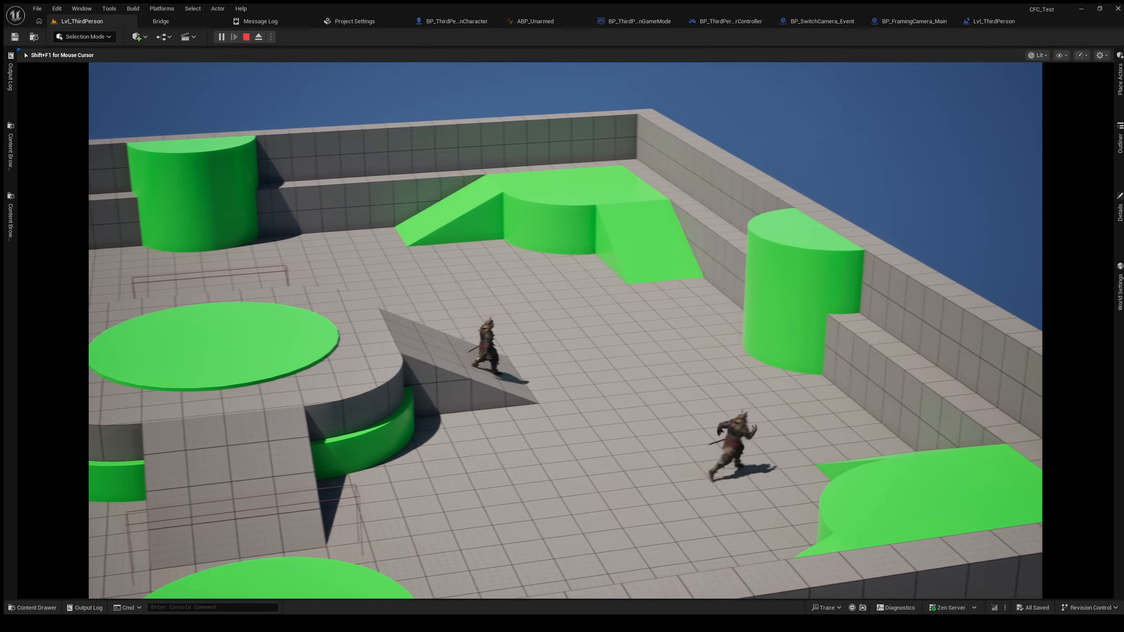
{"action": "key", "text": "w"}
{"action": "key", "text": "s"}
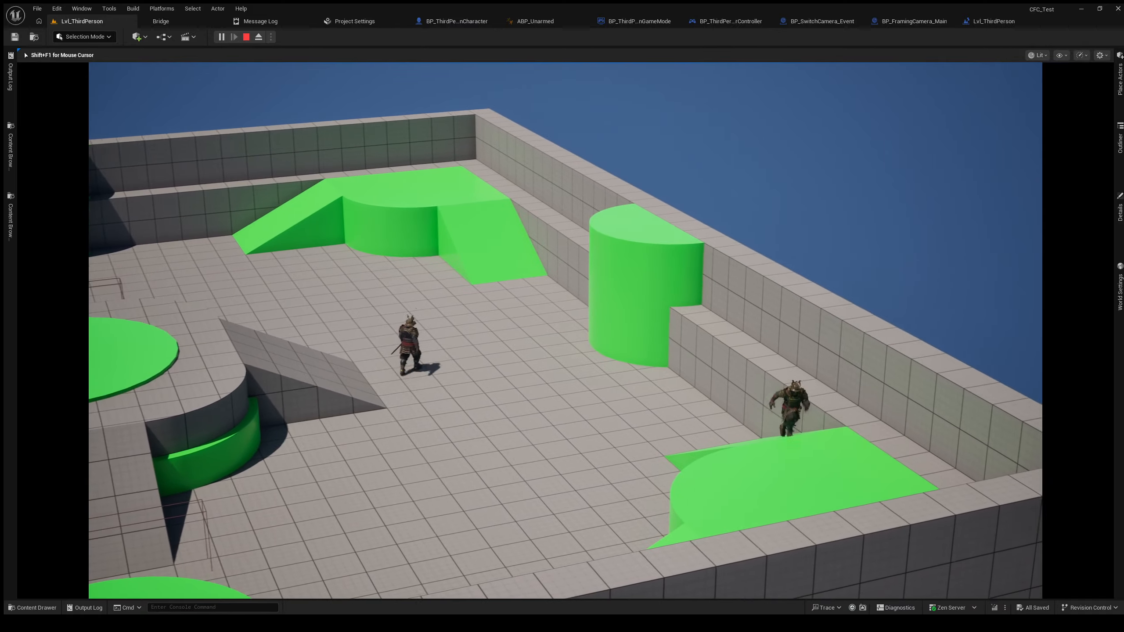
{"action": "key", "text": "s"}
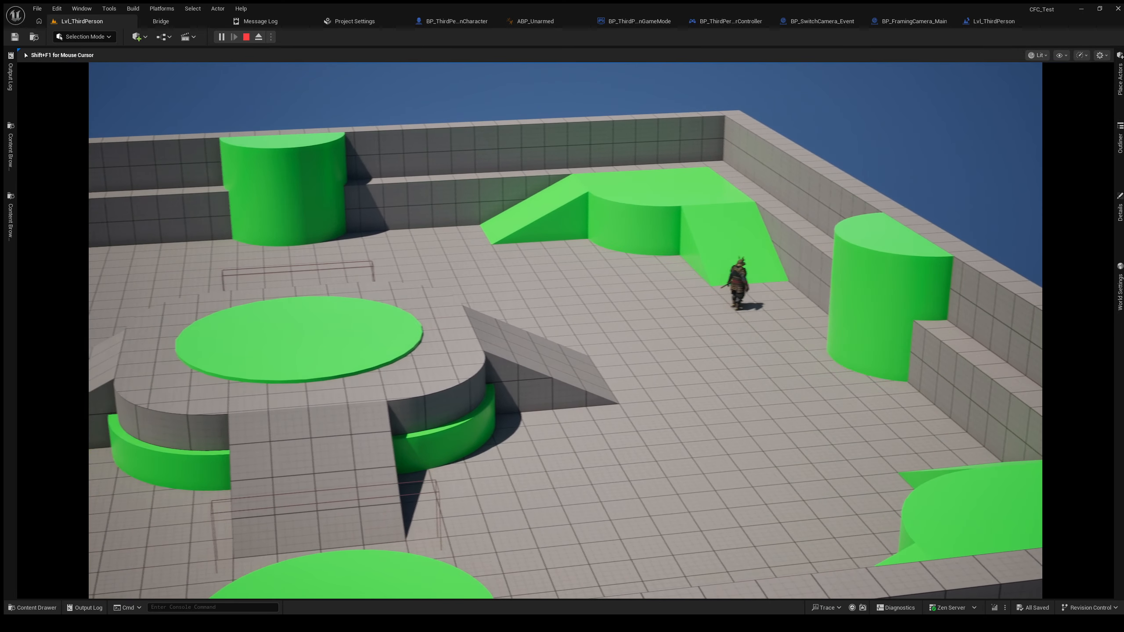
{"action": "key", "text": "w"}
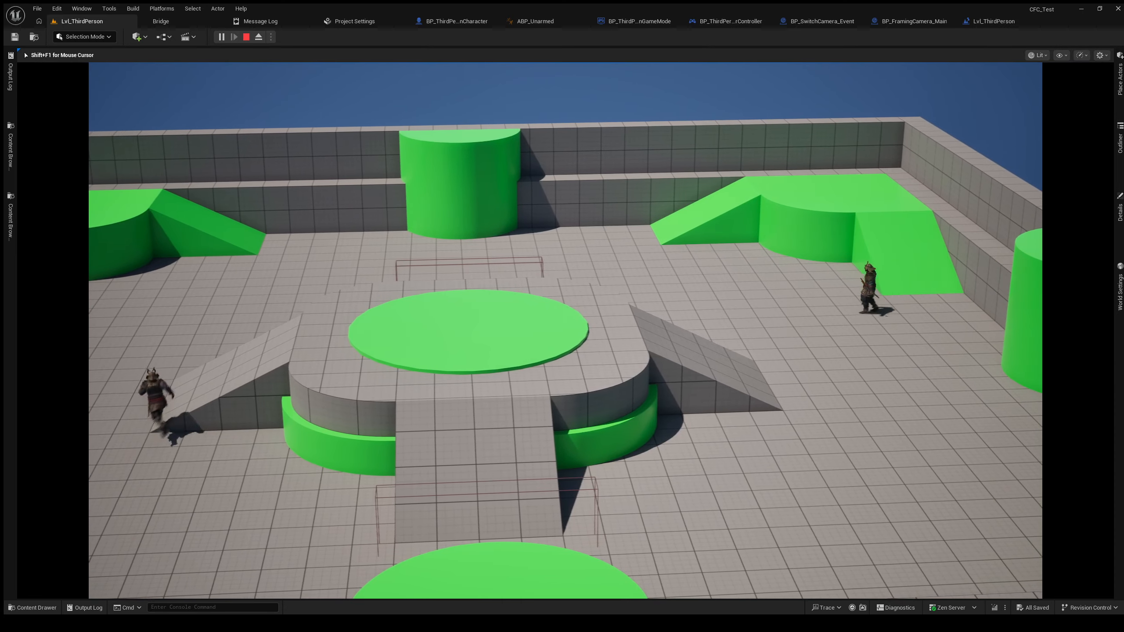
{"action": "key", "text": "a"}
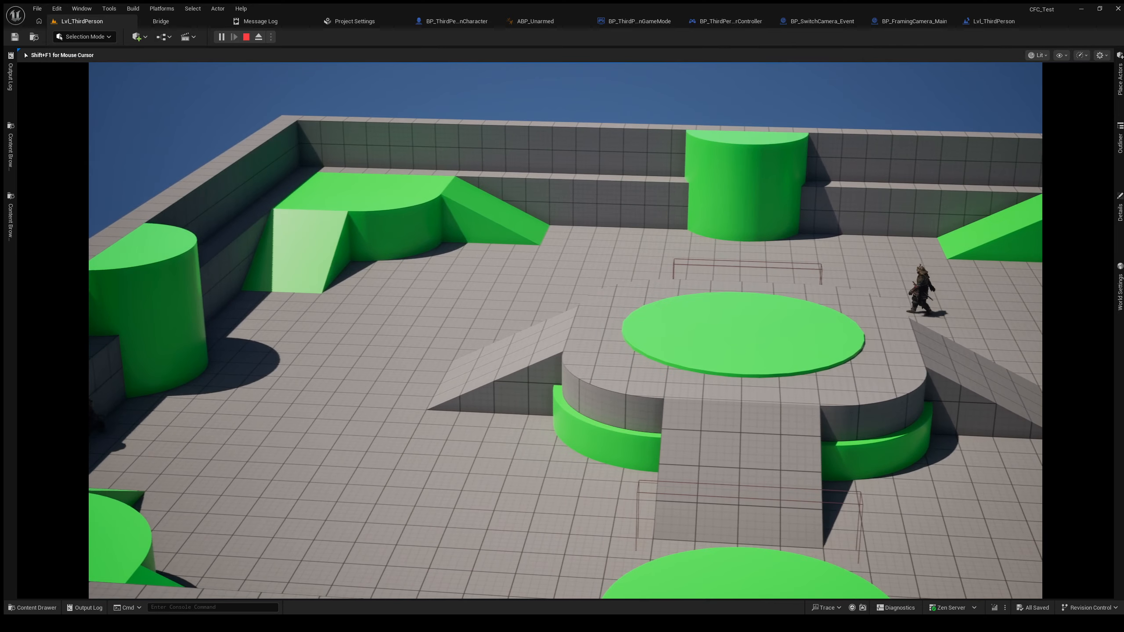
{"action": "key", "text": "Escape"}
Lower the Max Midpoint Distance of BP_FramingCamera_Main2.
{"action": "left_click", "coordinate": [597, 307]}
{"action": "right_click_drag", "start_coordinate": [597, 307], "coordinate": [1120, 315]}
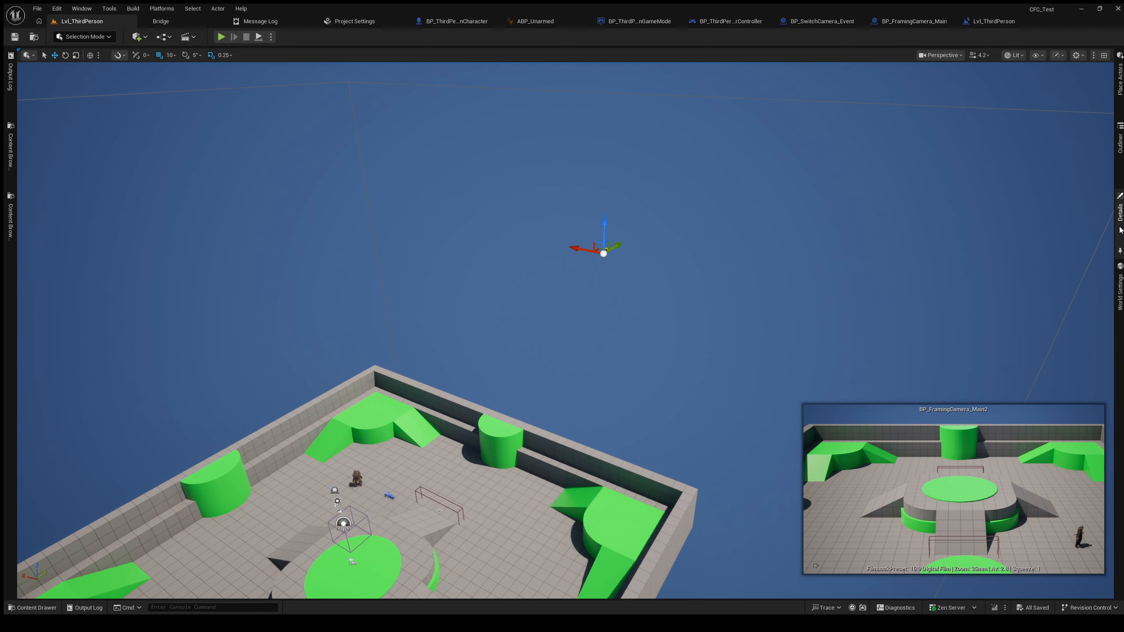
{"action": "left_click", "coordinate": [1121, 220]}
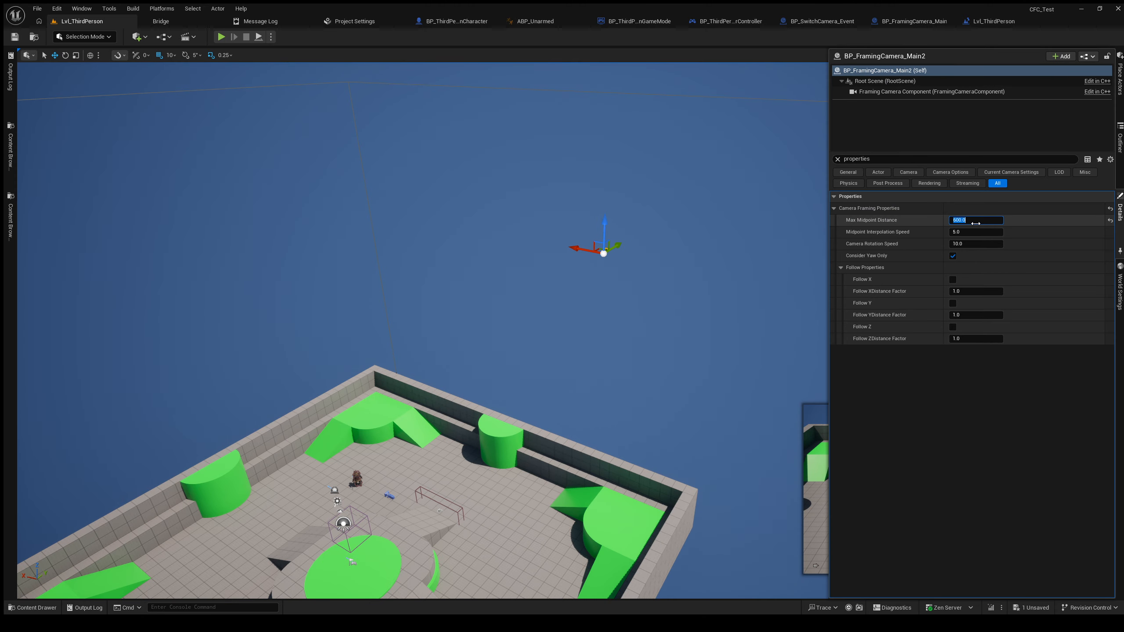
Play-test the level with the shorter midpoint distance and end the session.
{"action": "right_click_drag", "start_coordinate": [556, 384], "coordinate": [615, 405]}
{"action": "left_click", "coordinate": [221, 37]}
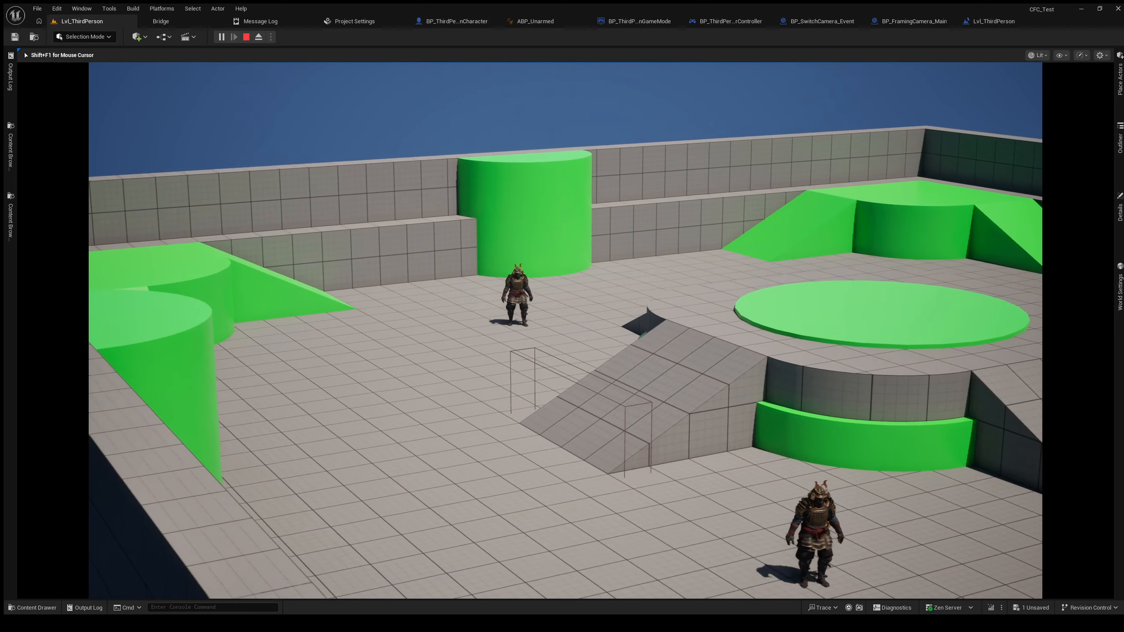
{"action": "key", "text": "Escape"}
Look around the arena from other viewpoints and bring up the Lvl_ThirdPerson level blueprint.
{"action": "key", "text": "w"}
{"action": "right_click_drag", "start_coordinate": [613, 390], "coordinate": [553, 425]}
{"action": "scroll", "coordinate": [613, 390], "scroll_direction": "down", "scroll_amount": 1}
{"action": "key", "text": "s"}
{"action": "scroll", "coordinate": [565, 331], "scroll_direction": "down", "scroll_amount": 1}
{"action": "key", "text": "w"}
{"action": "key", "text": "s"}
{"action": "key", "text": "e"}
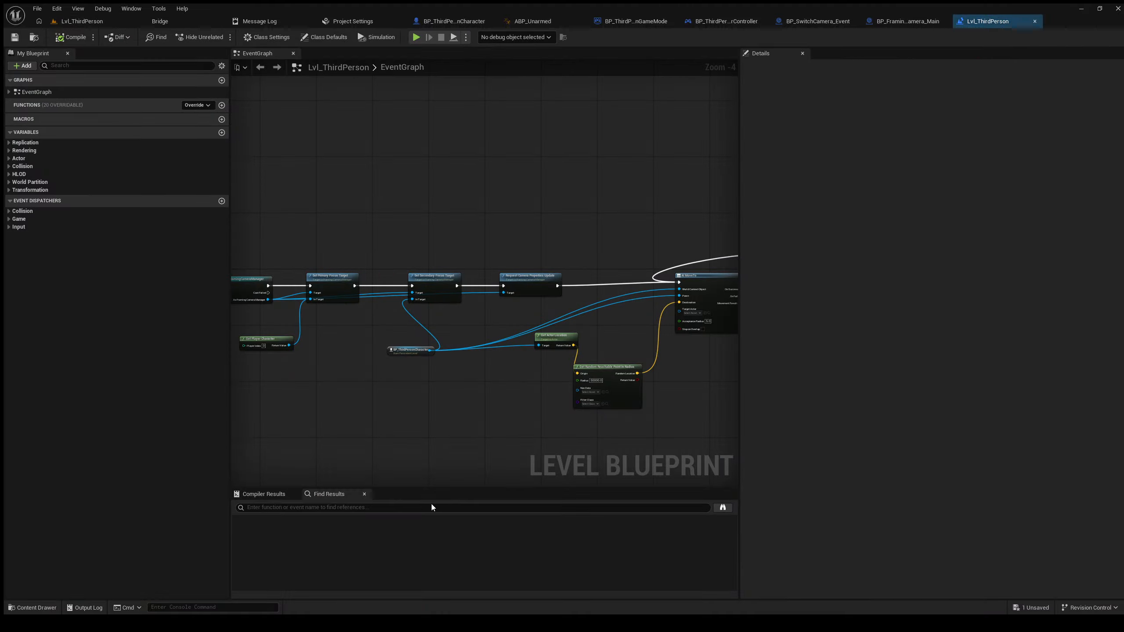
Examine the level blueprint's Event BeginPlay chain from Set View Target with Blend through the Cast To FramingCameraManager node.
{"action": "scroll", "coordinate": [601, 359], "scroll_direction": "down", "scroll_amount": 4}
{"action": "scroll", "coordinate": [601, 358], "scroll_direction": "up", "scroll_amount": 8}
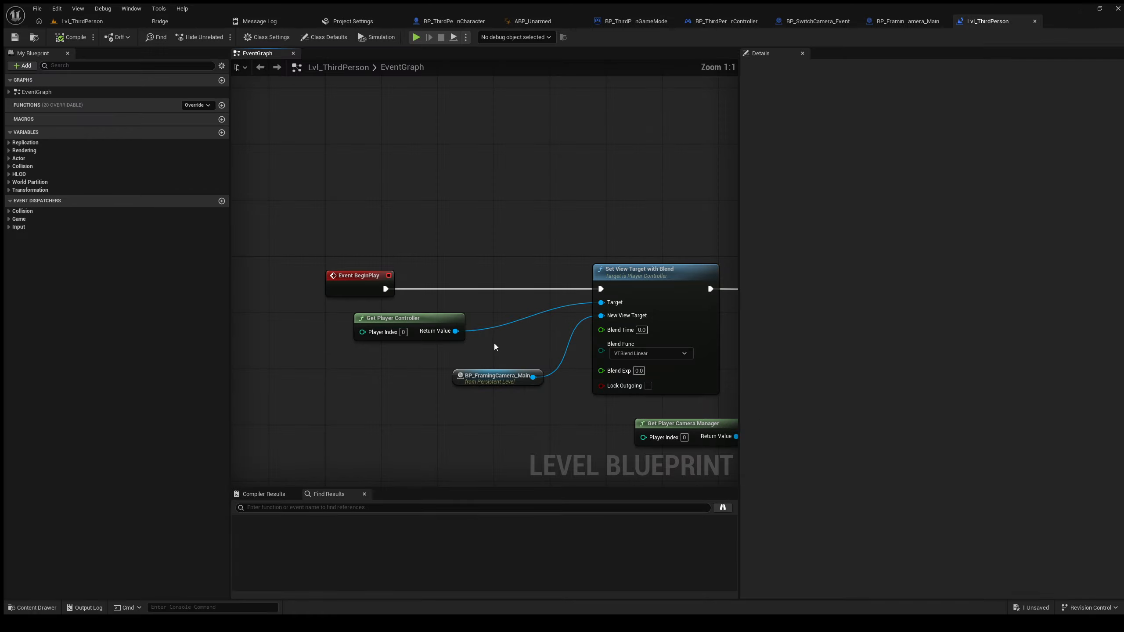
{"action": "left_click_drag", "start_coordinate": [606, 424], "coordinate": [605, 423]}
{"action": "right_click_drag", "start_coordinate": [569, 418], "coordinate": [480, 414]}
{"action": "left_click_drag", "start_coordinate": [355, 285], "coordinate": [404, 331]}
{"action": "right_click_drag", "start_coordinate": [469, 335], "coordinate": [306, 322]}
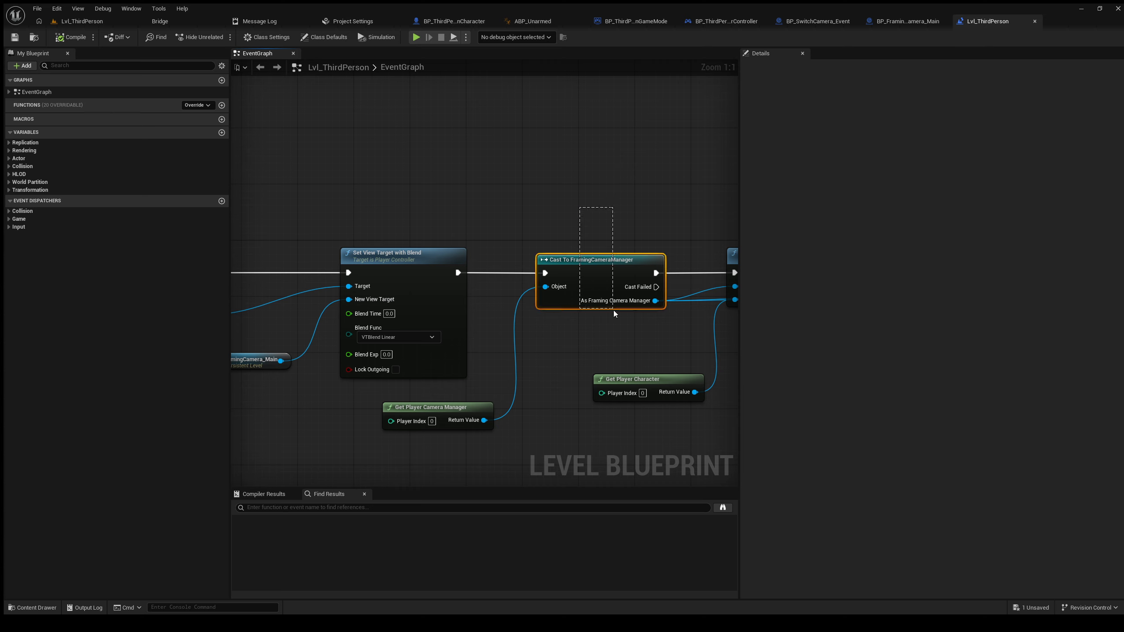
{"action": "left_click_drag", "start_coordinate": [614, 312], "coordinate": [639, 354]}
{"action": "right_click_drag", "start_coordinate": [639, 354], "coordinate": [509, 358]}
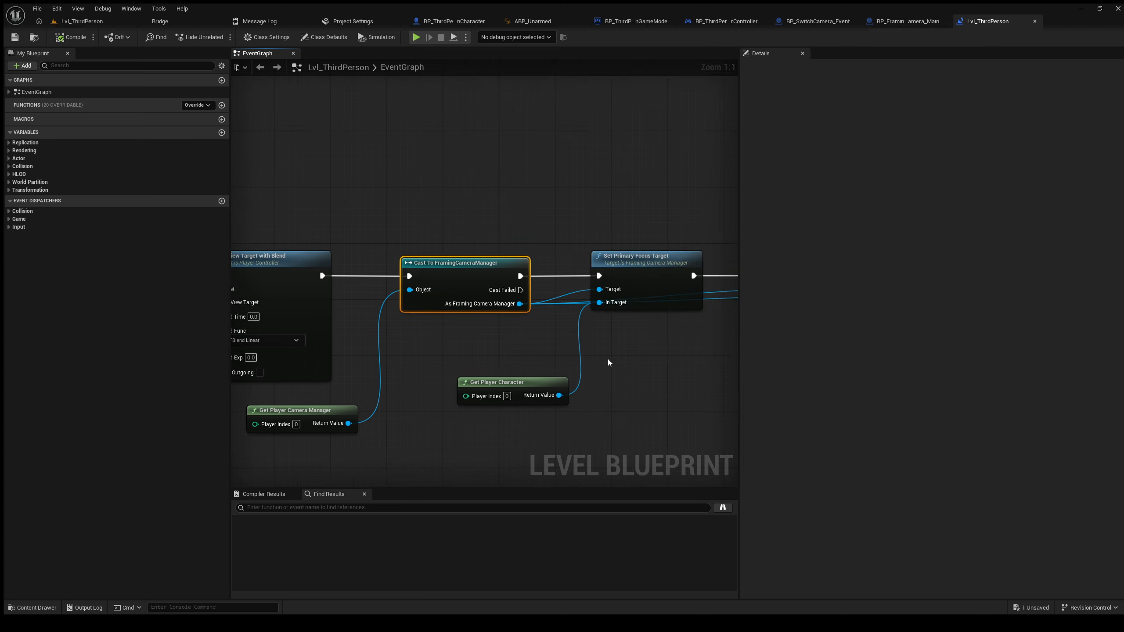
Examine the primary and secondary focus target nodes, Request Camera Properties Update, and the looping AI MoveTo node with its destination inputs.
{"action": "right_click_drag", "start_coordinate": [609, 364], "coordinate": [403, 369]}
{"action": "right_click_drag", "start_coordinate": [595, 326], "coordinate": [312, 346]}
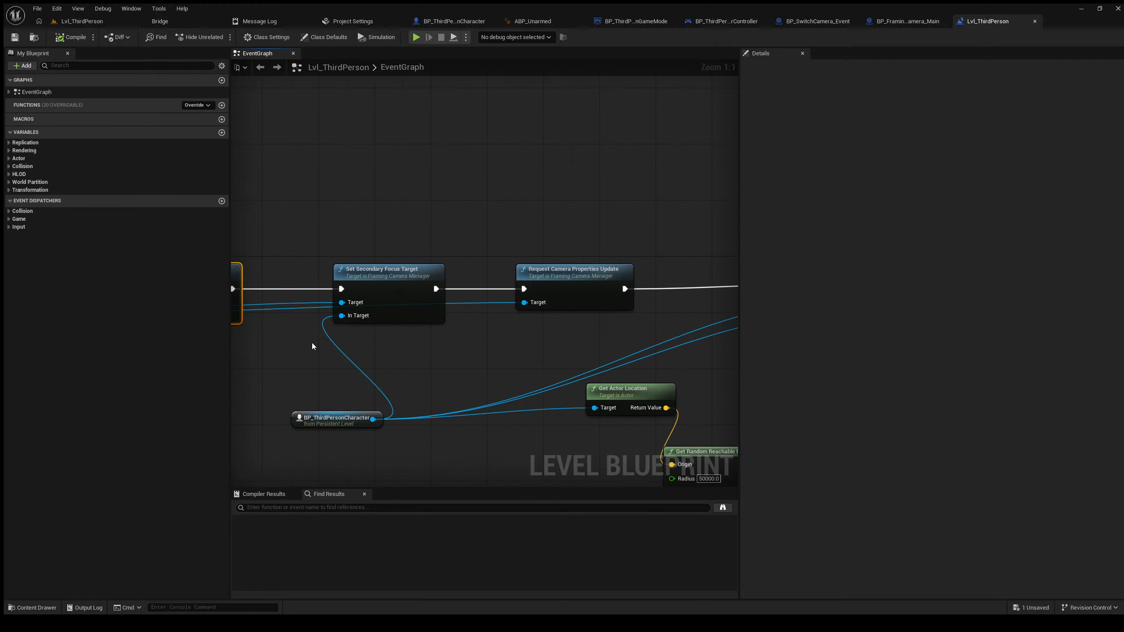
{"action": "left_click_drag", "start_coordinate": [417, 352], "coordinate": [418, 355]}
{"action": "right_click_drag", "start_coordinate": [519, 382], "coordinate": [265, 378]}
{"action": "right_click_drag", "start_coordinate": [413, 296], "coordinate": [546, 315]}
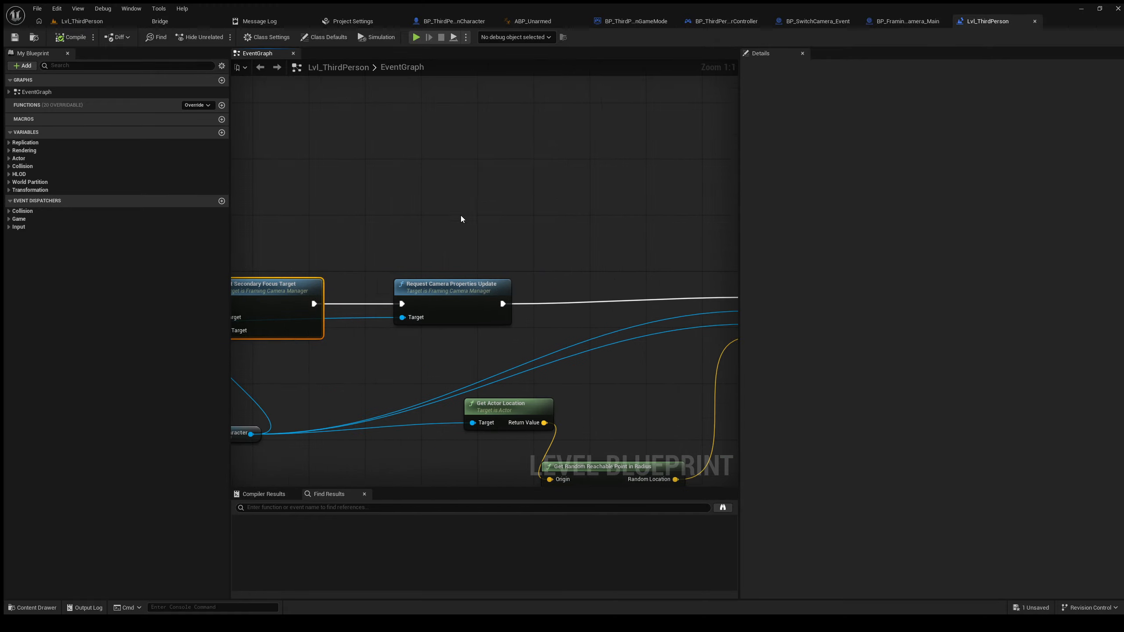
{"action": "left_click_drag", "start_coordinate": [460, 370], "coordinate": [461, 365]}
{"action": "right_click_drag", "start_coordinate": [407, 377], "coordinate": [788, 343]}
{"action": "right_click_drag", "start_coordinate": [541, 310], "coordinate": [49, 321]}
{"action": "right_click_drag", "start_coordinate": [663, 322], "coordinate": [389, 299]}
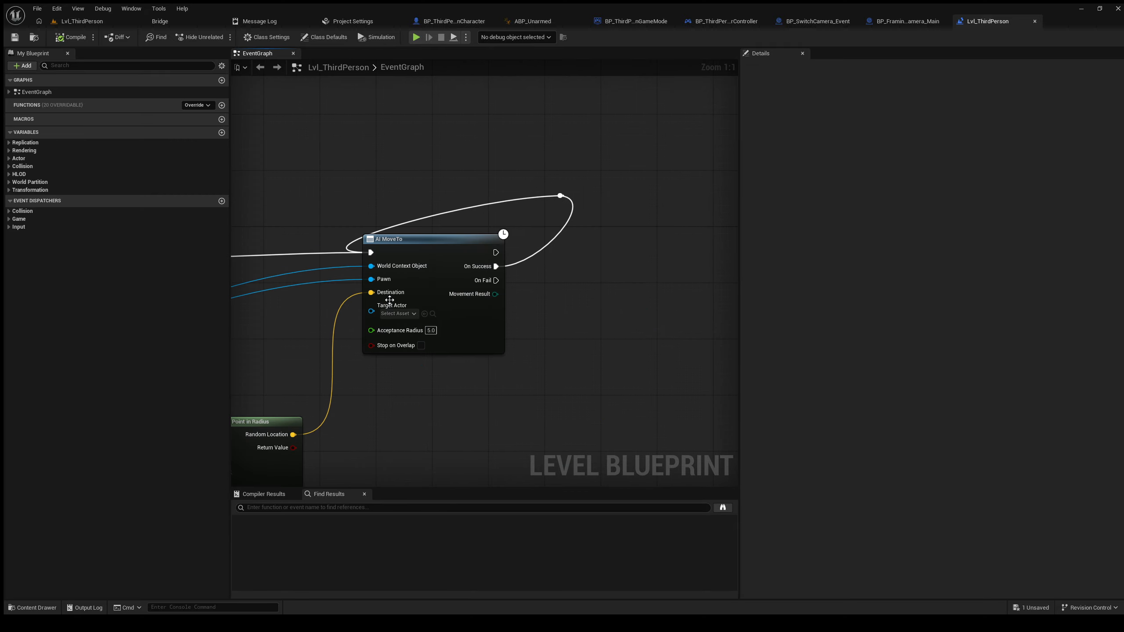
{"action": "scroll", "coordinate": [466, 303], "scroll_direction": "down", "scroll_amount": 4}
{"action": "scroll", "coordinate": [407, 228], "scroll_direction": "up", "scroll_amount": 3}
{"action": "right_click_drag", "start_coordinate": [529, 367], "coordinate": [871, 337]}
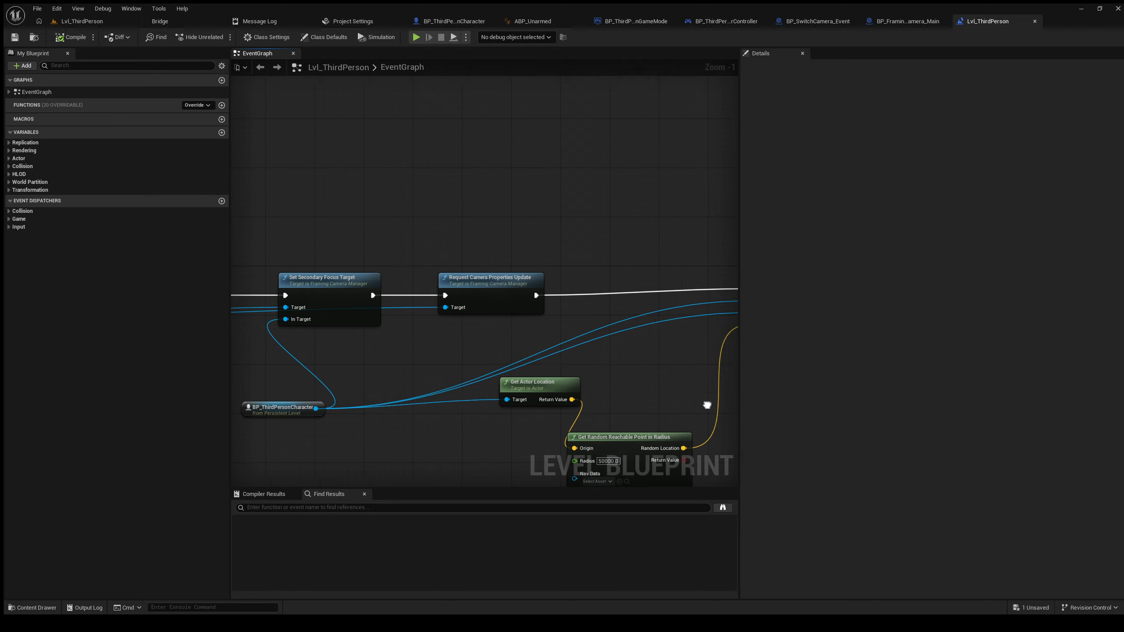
Rearrange the Get Actor Location and Get Random Reachable Point In Radius nodes so they sit side by side below the execution chain.
{"action": "left_click_drag", "start_coordinate": [682, 465], "coordinate": [682, 417]}
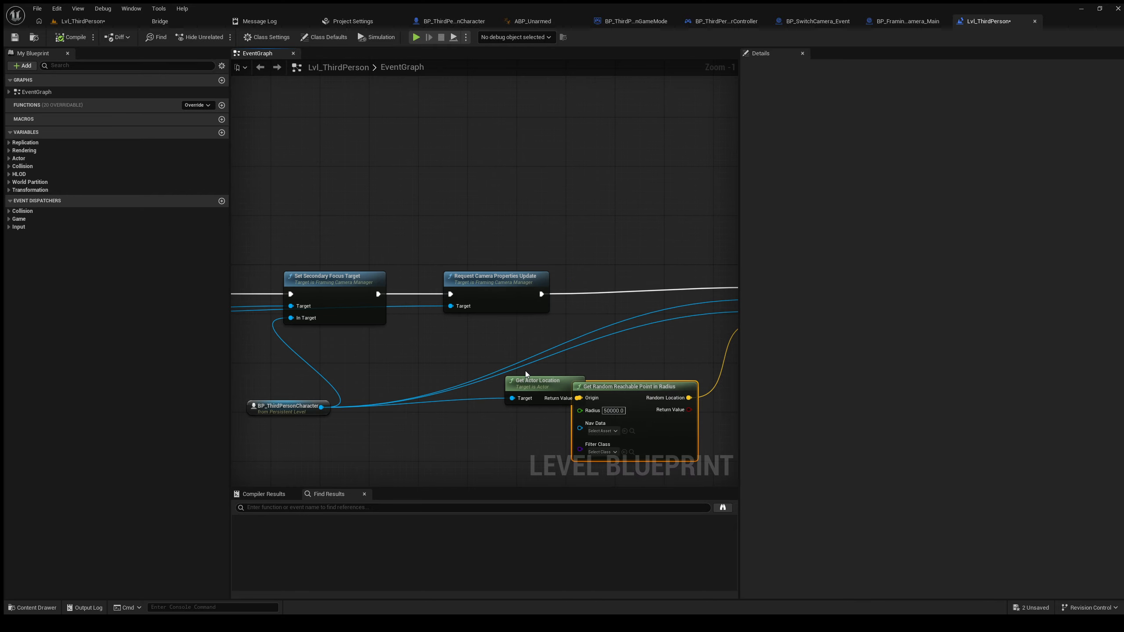
{"action": "left_click_drag", "start_coordinate": [536, 384], "coordinate": [497, 384]}
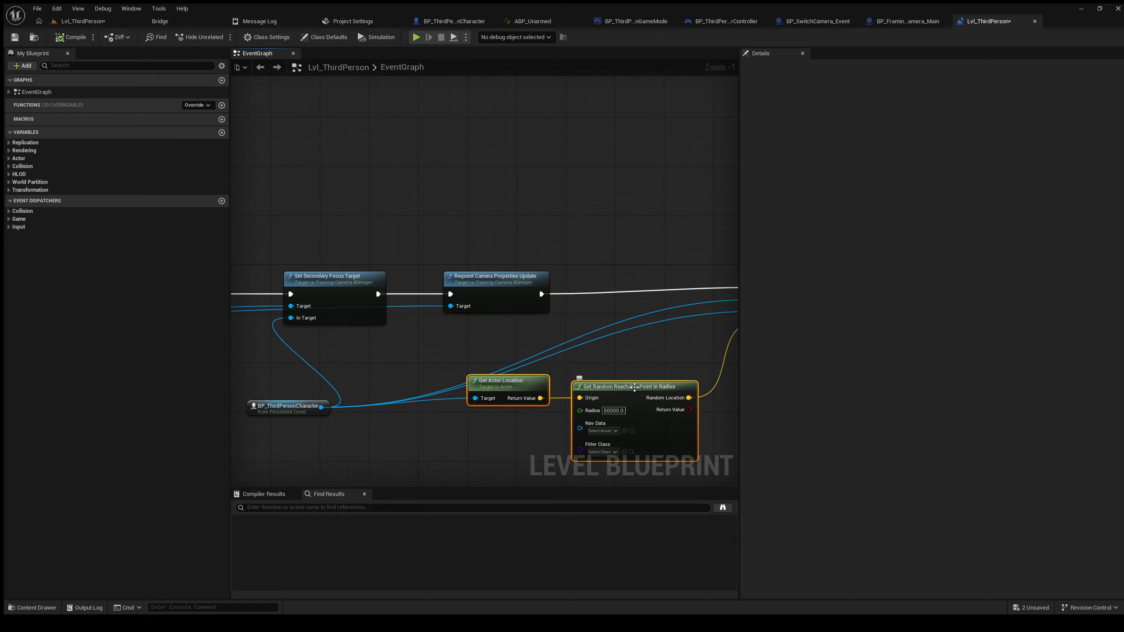
{"action": "left_click_drag", "start_coordinate": [634, 387], "coordinate": [640, 417]}
{"action": "right_click_drag", "start_coordinate": [635, 376], "coordinate": [690, 408]}
Return to the Lvl_ThirdPerson viewport and fly through the arena down to floor level, viewing the ramps and the character.
{"action": "left_click", "coordinate": [94, 24]}
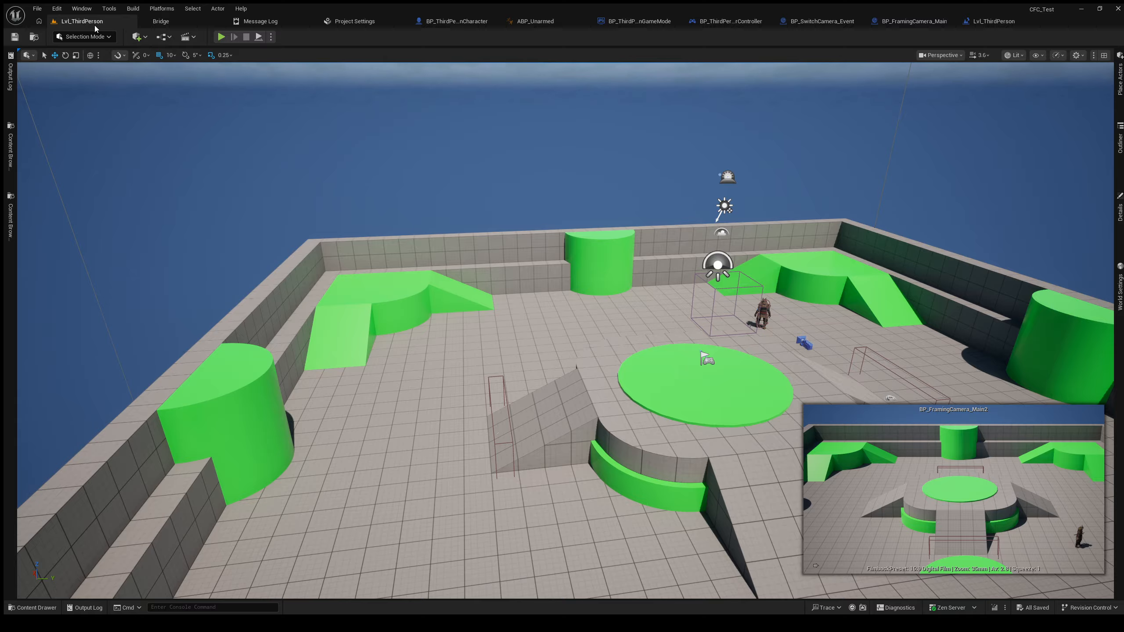
{"action": "right_click_drag", "start_coordinate": [443, 274], "coordinate": [1120, 270]}
{"action": "key", "text": "w"}
{"action": "scroll", "coordinate": [565, 331], "scroll_direction": "down", "scroll_amount": 2}
{"action": "key", "text": "w"}
{"action": "scroll", "coordinate": [566, 331], "scroll_direction": "down", "scroll_amount": 4}
{"action": "key", "text": "w"}
{"action": "scroll", "coordinate": [565, 331], "scroll_direction": "up", "scroll_amount": 3}
{"action": "key", "text": "w"}
{"action": "key", "text": "w"}
{"action": "scroll", "coordinate": [566, 330], "scroll_direction": "down", "scroll_amount": 4}
{"action": "key", "text": "w"}
{"action": "scroll", "coordinate": [566, 331], "scroll_direction": "up", "scroll_amount": 3}
{"action": "key", "text": "w"}
{"action": "scroll", "coordinate": [565, 330], "scroll_direction": "down", "scroll_amount": 2}
{"action": "key", "text": "w"}
{"action": "scroll", "coordinate": [565, 330], "scroll_direction": "up", "scroll_amount": 2}
{"action": "key", "text": "w"}
{"action": "key", "text": "w"}
{"action": "scroll", "coordinate": [566, 330], "scroll_direction": "down", "scroll_amount": 5}
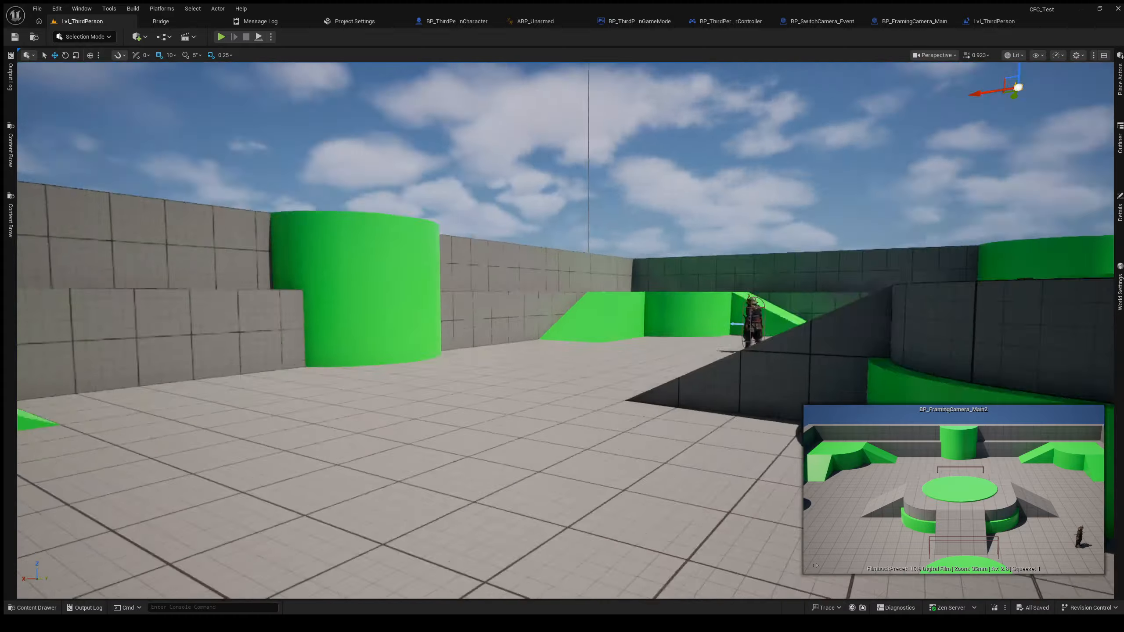